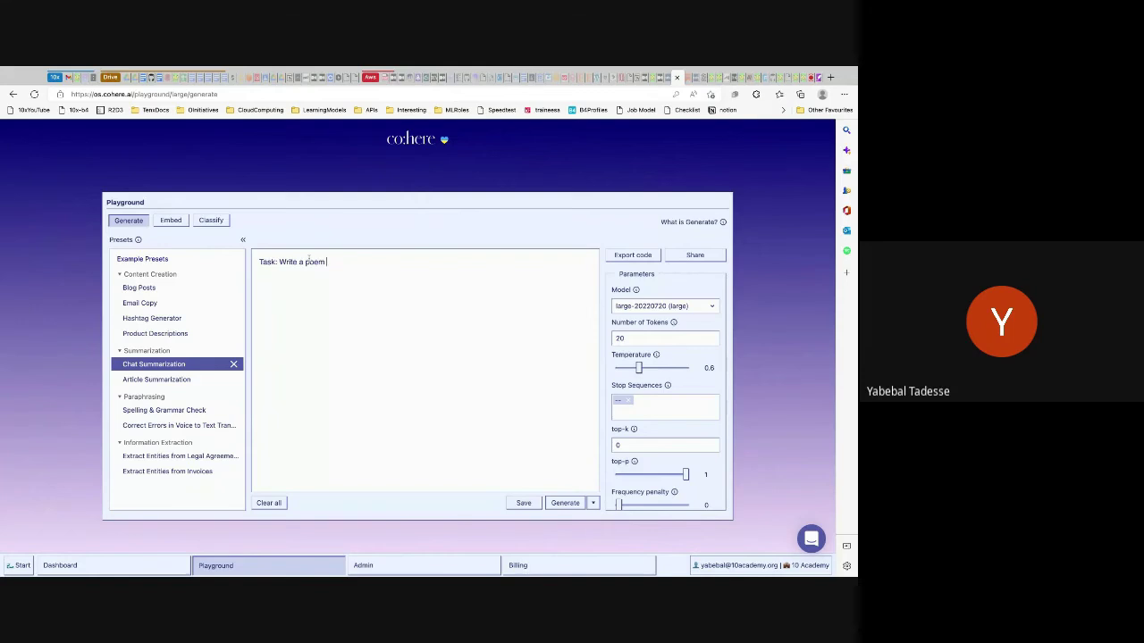
Reword the task line to read "Task: Write poem in the style of".
key("BackSpace")
key("BackSpace")
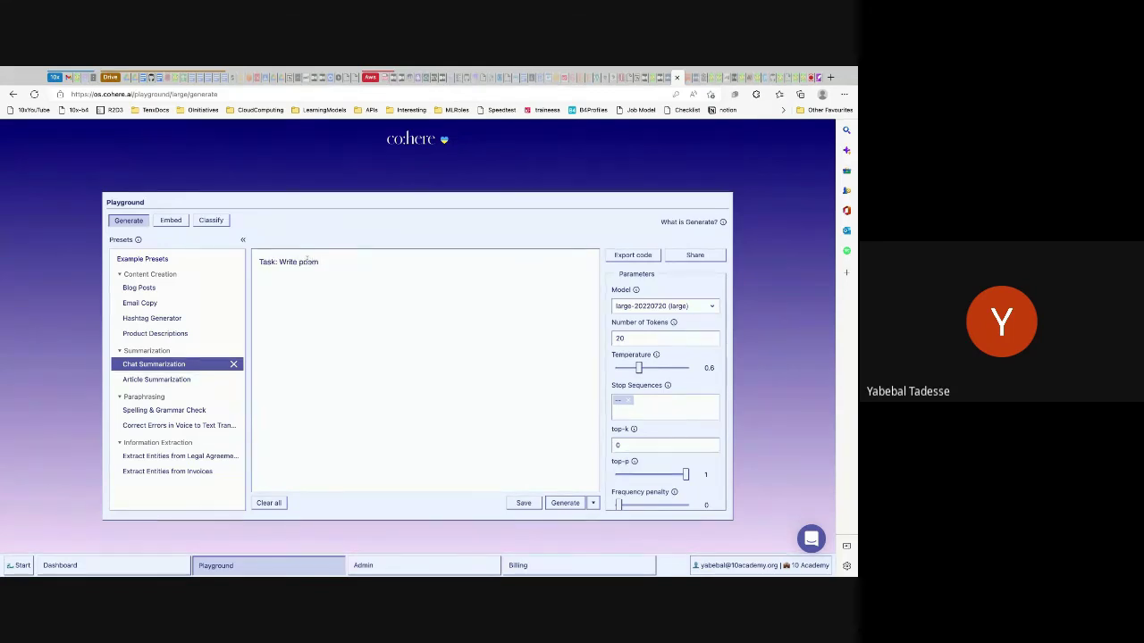
type("in the style of")
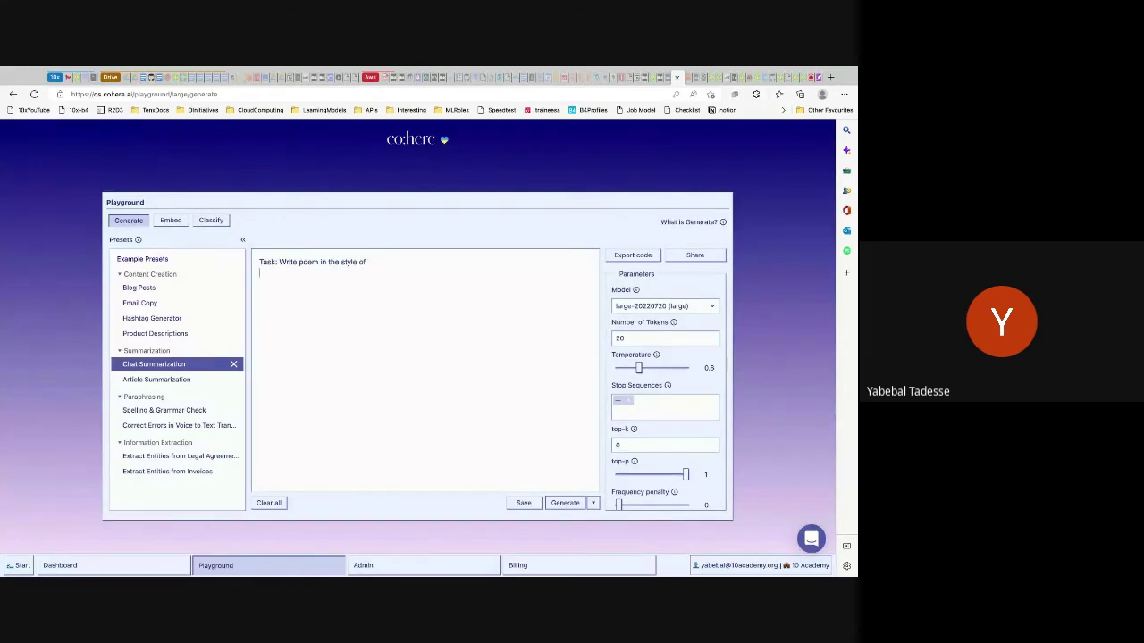
key("ctrl+v")
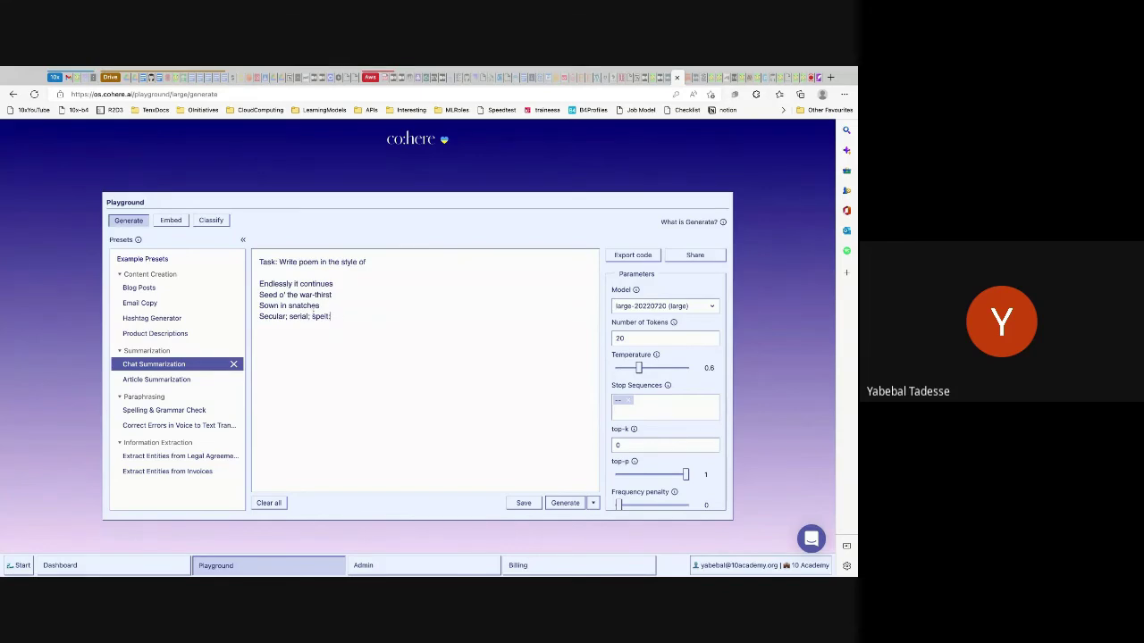
key("shift+Up")
key("shift+Up")
key("shift+Up")
key("shift+Home")
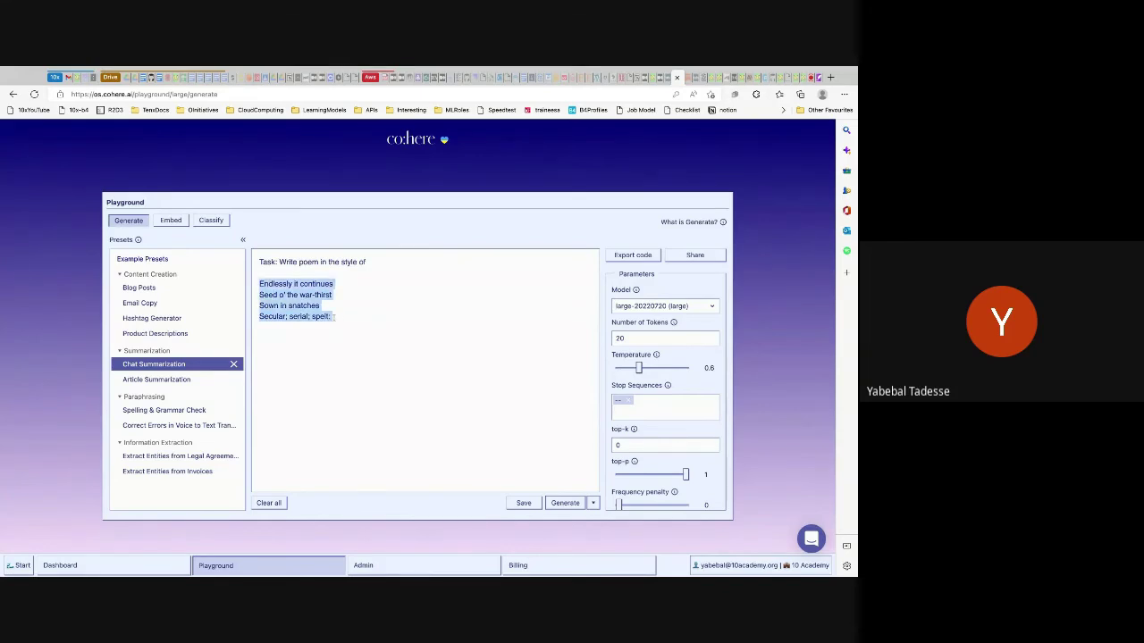
key("BackSpace")
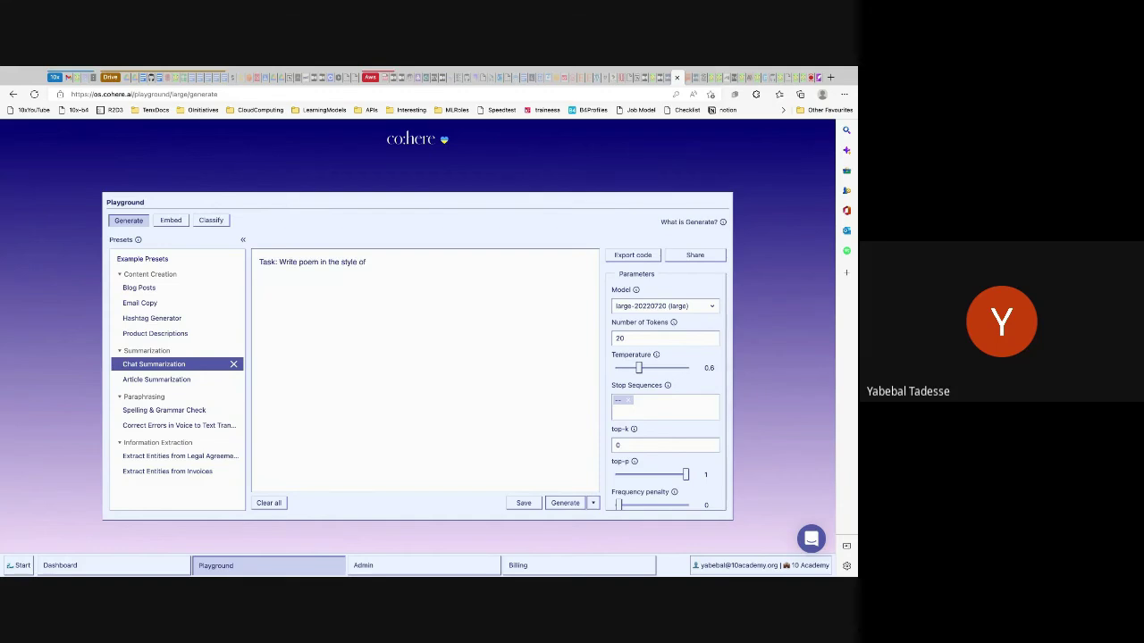
Insert the copied four-line poem below the task under a "Poem:" label, followed by a "--" separator and a second "Poem:" label.
type("Example:")
key("Return")
key("ctrl+v")
key("Return")
type("Ex")
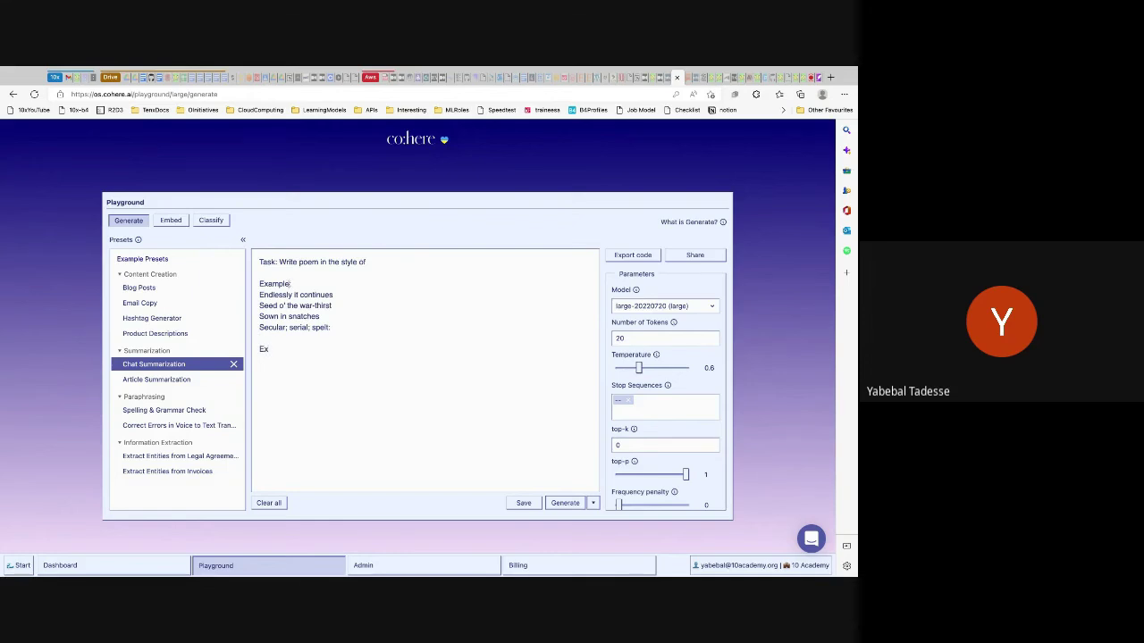
double_click(290, 283)
type("Poem")
key("BackSpace")
type("Poem")
key("Return")
Copy the poet's name from the PoemHunter page and paste it at the end of the task line in the Cohere playground.
left_click(804, 77)
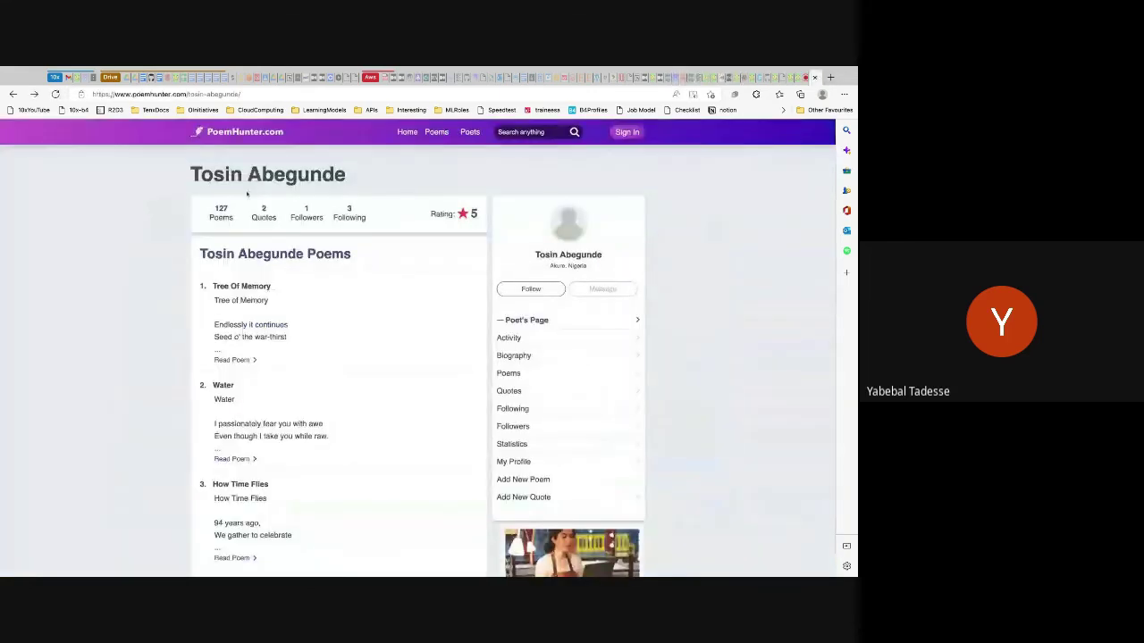
triple_click(268, 174)
key("ctrl+c")
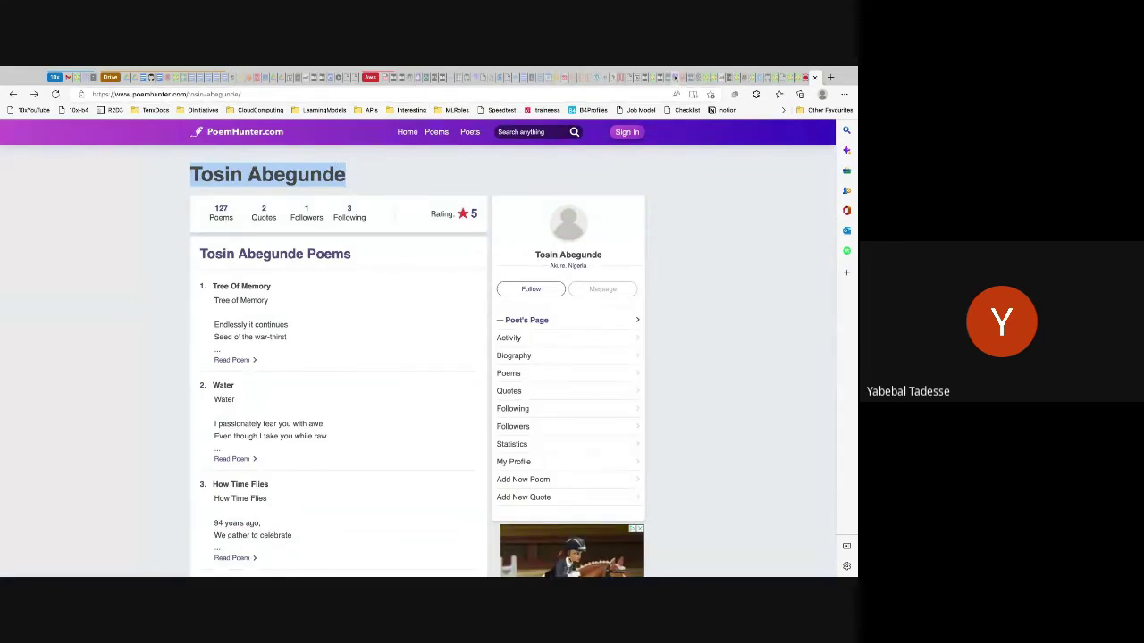
key("ctrl+shift+Tab")
key("ctrl+v")
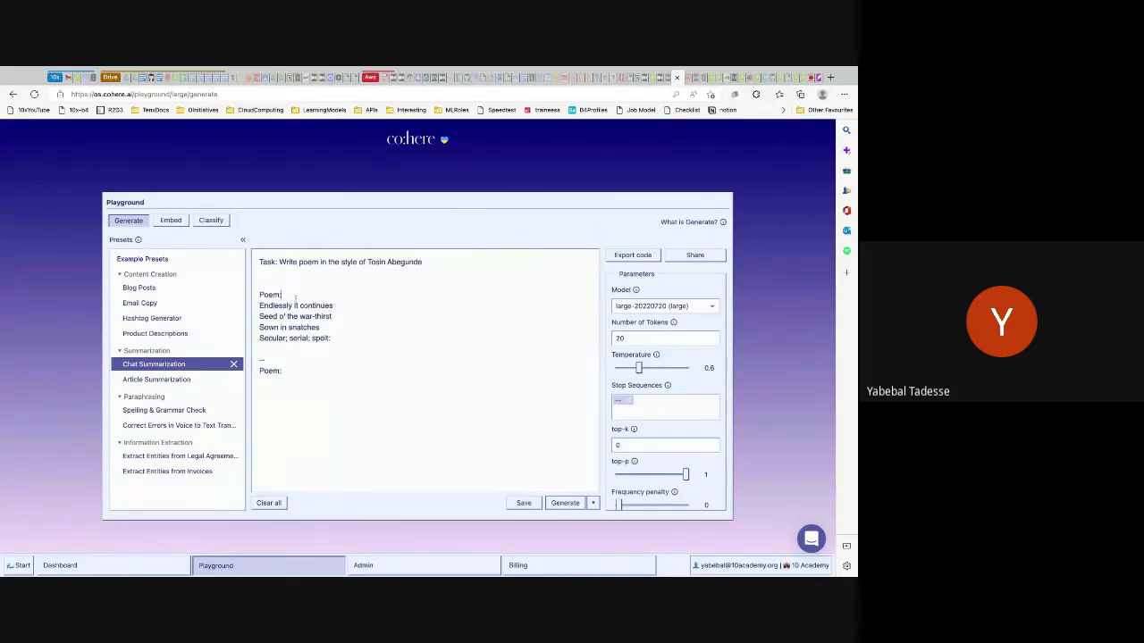
Extend the first poem label to "Poem by" followed by the poet's name and a colon.
type("by")
key("ctrl+v")
key("BackSpace")
type(":")
Copy the first label's wording with the poet's name over the second "Poem:" label.
left_click_drag(258, 295, 347, 294)
key("ctrl+c")
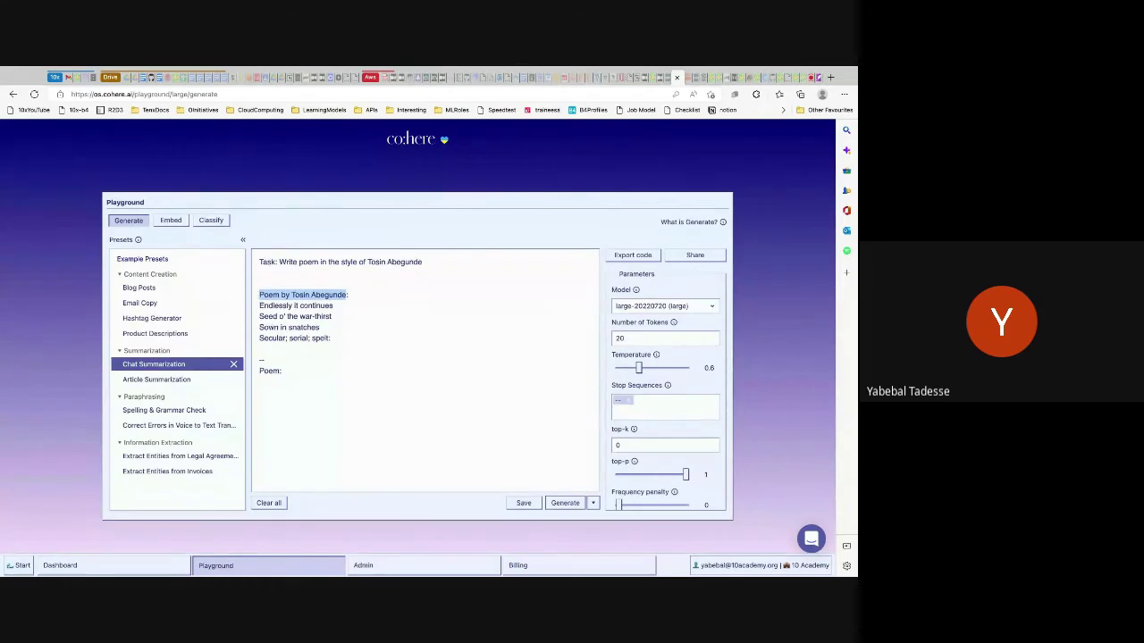
left_click(282, 370)
key("ctrl+v")
key("BackSpace")
key("BackSpace")
key("BackSpace")
key("BackSpace")
key("BackSpace")
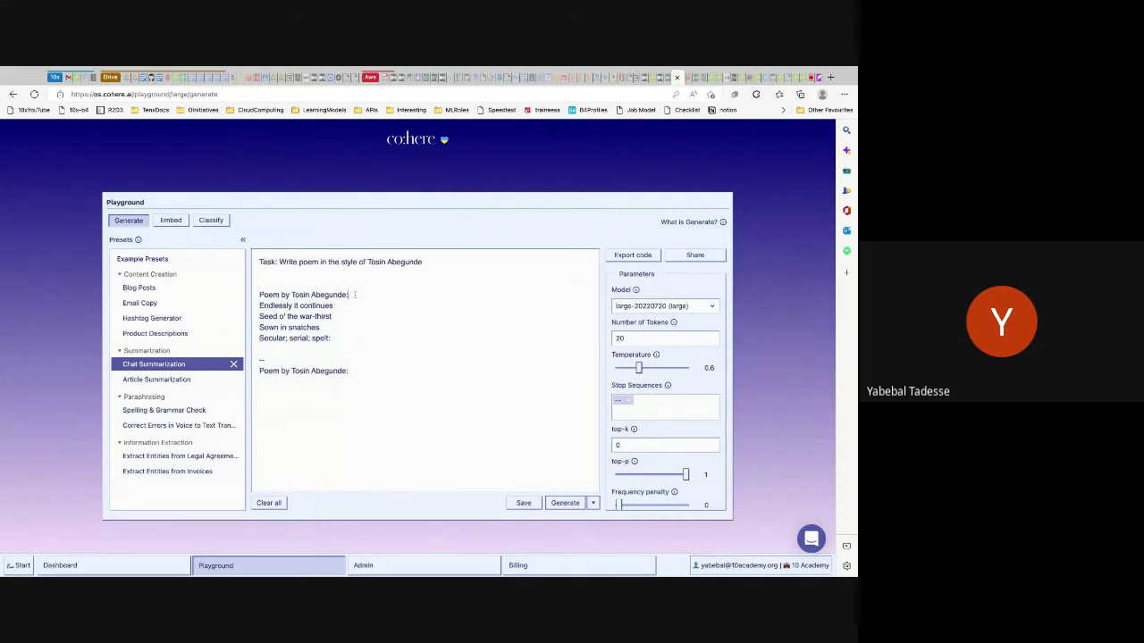
Add the line "Title: Tree of Memory" under the first poem label, checking the title on the poet's page.
key("Return")
type("Title:")
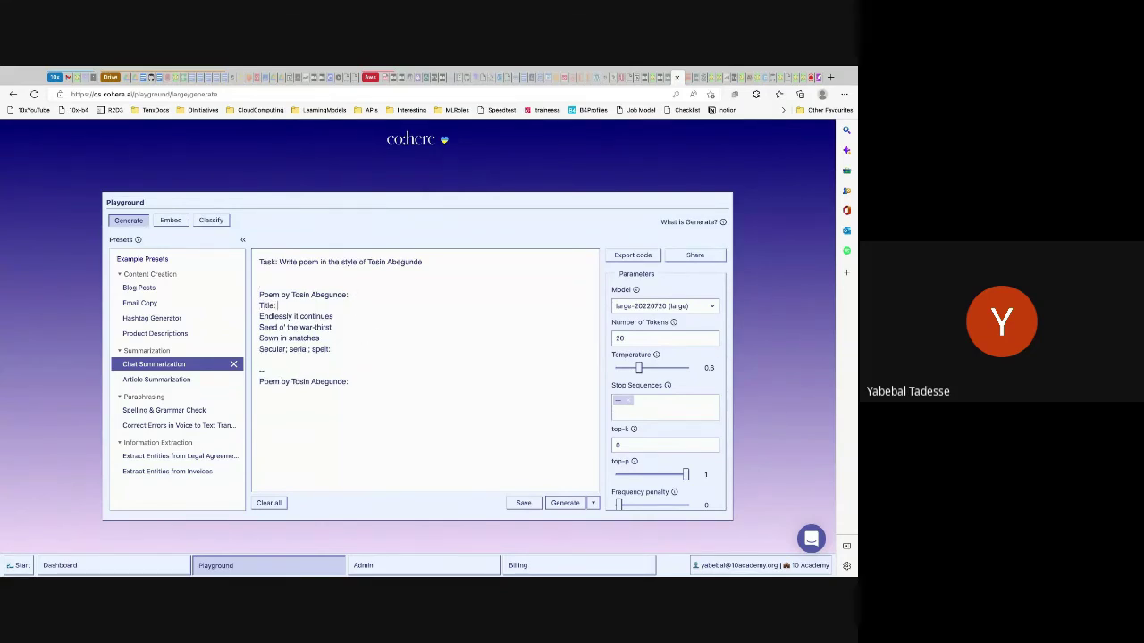
key("ctrl+9")
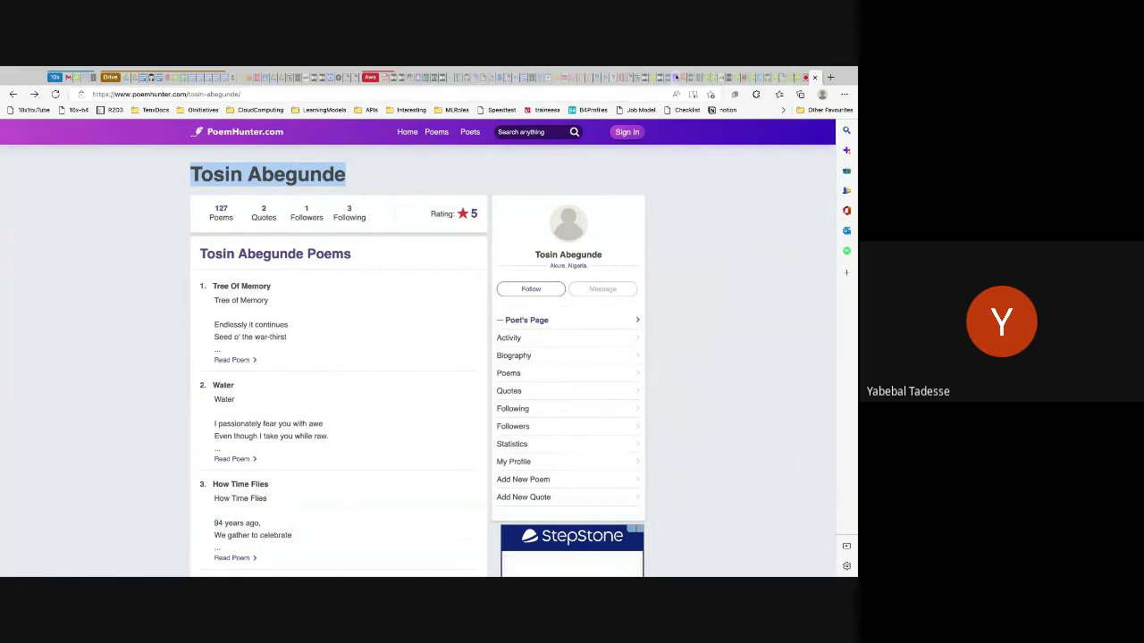
left_click(672, 77)
left_click(340, 306)
type("Tree of Memory")
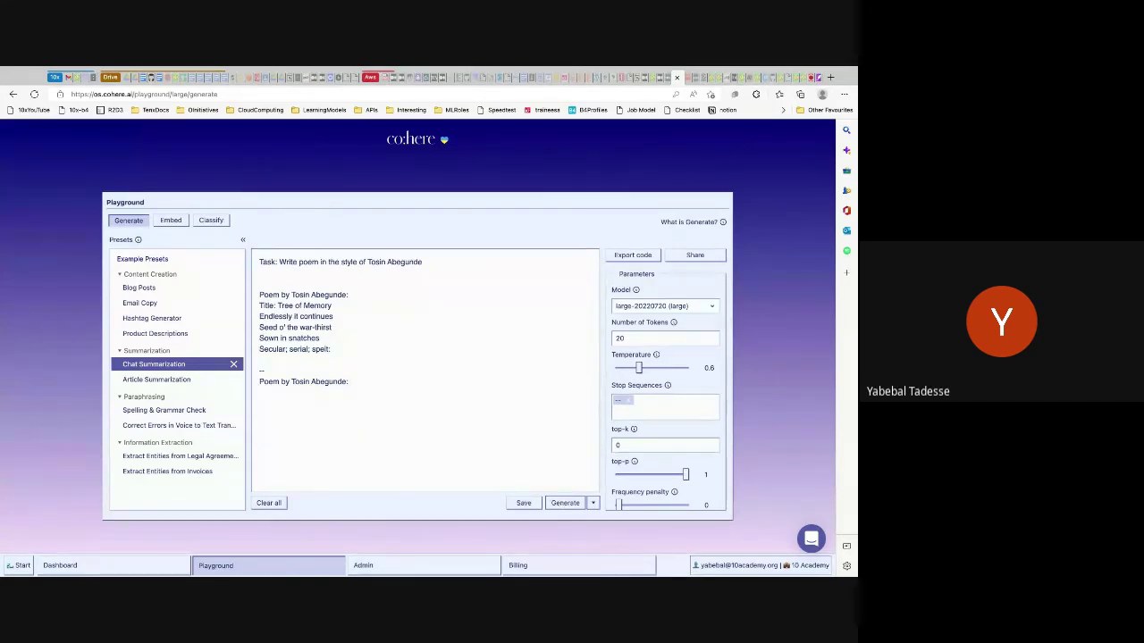
Generate a completion for the prompt, clear the generated lines and generate it once more.
left_click(564, 502)
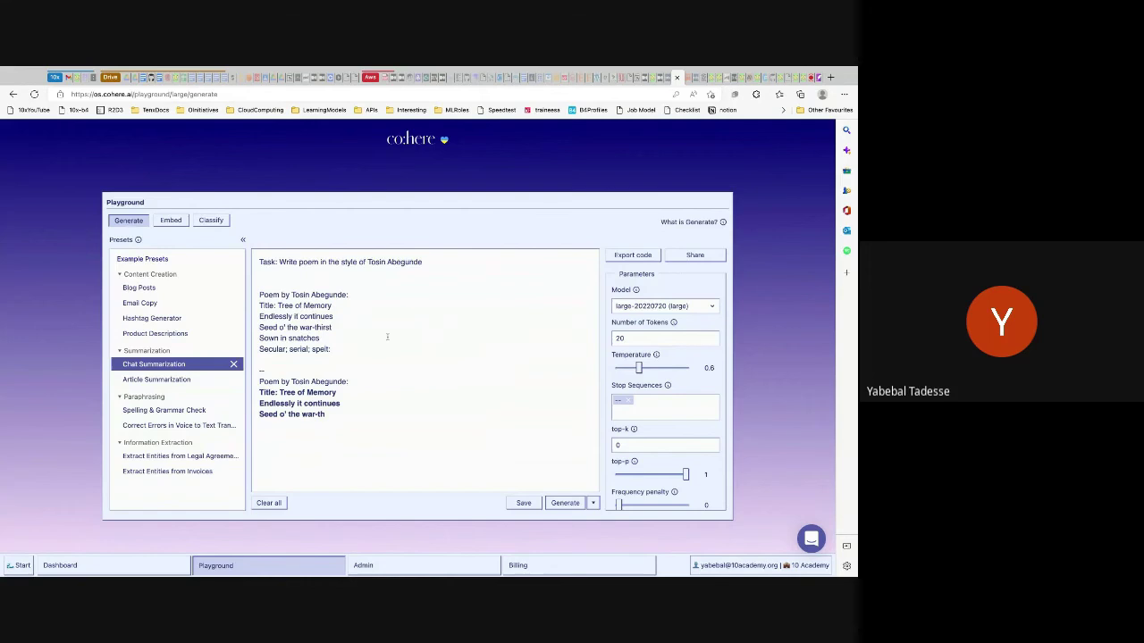
left_click(571, 504)
key("shift+Up")
key("shift+Up")
key("shift+Left")
key("shift+Right")
key("shift+Home")
key("BackSpace")
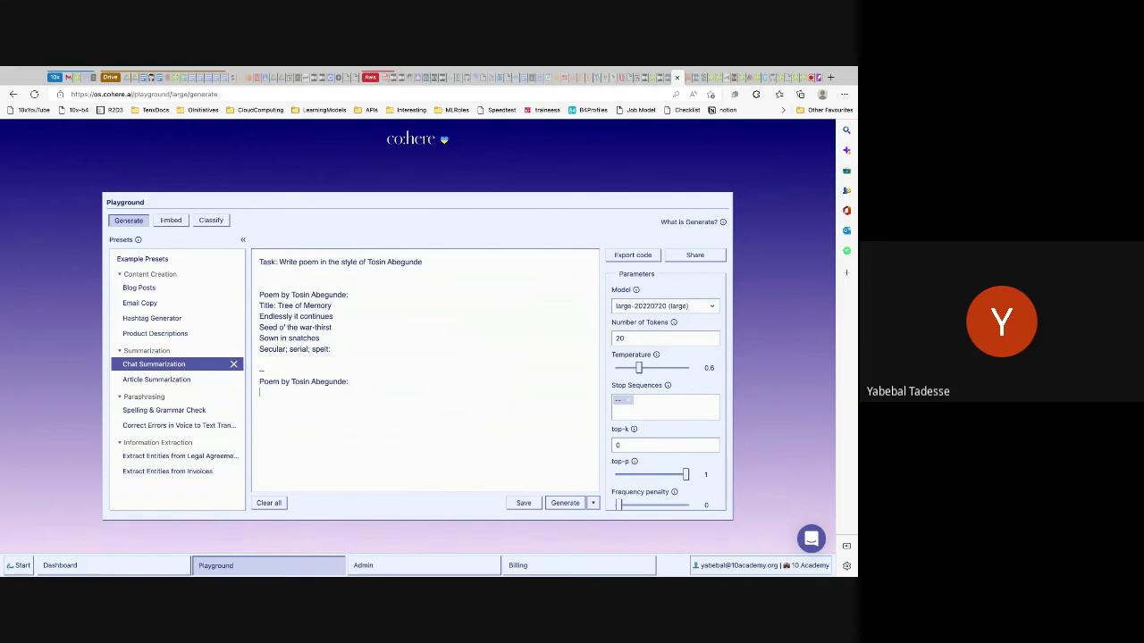
left_click(567, 504)
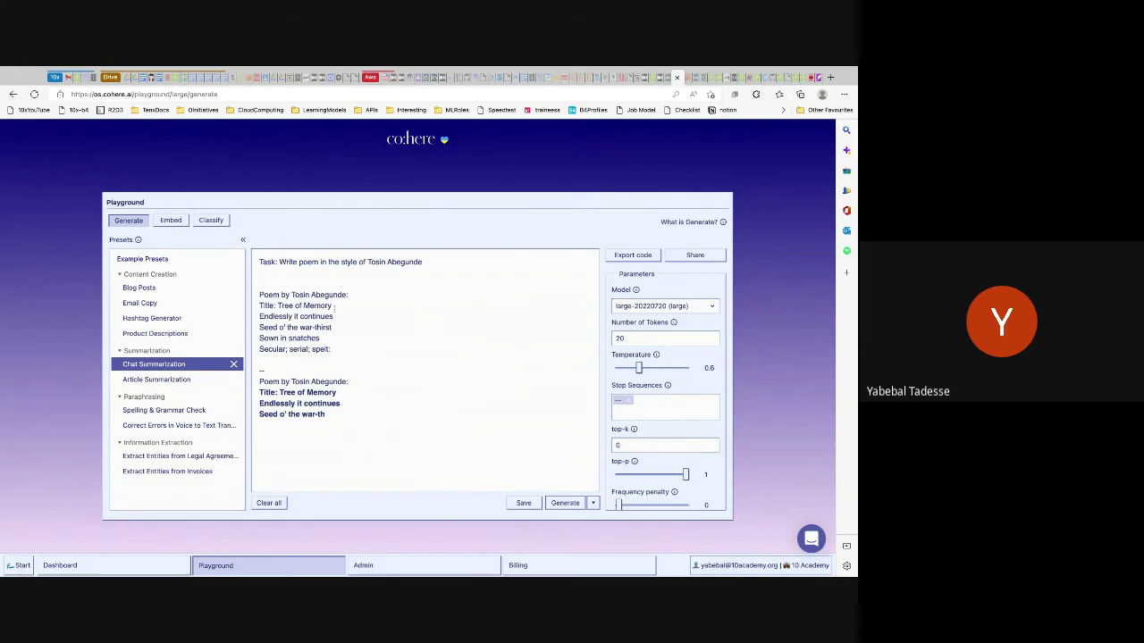
Delete the title text from the example poem and the generated lines below the second poem label.
left_click_drag(334, 307, 258, 307)
key("BackSpace")
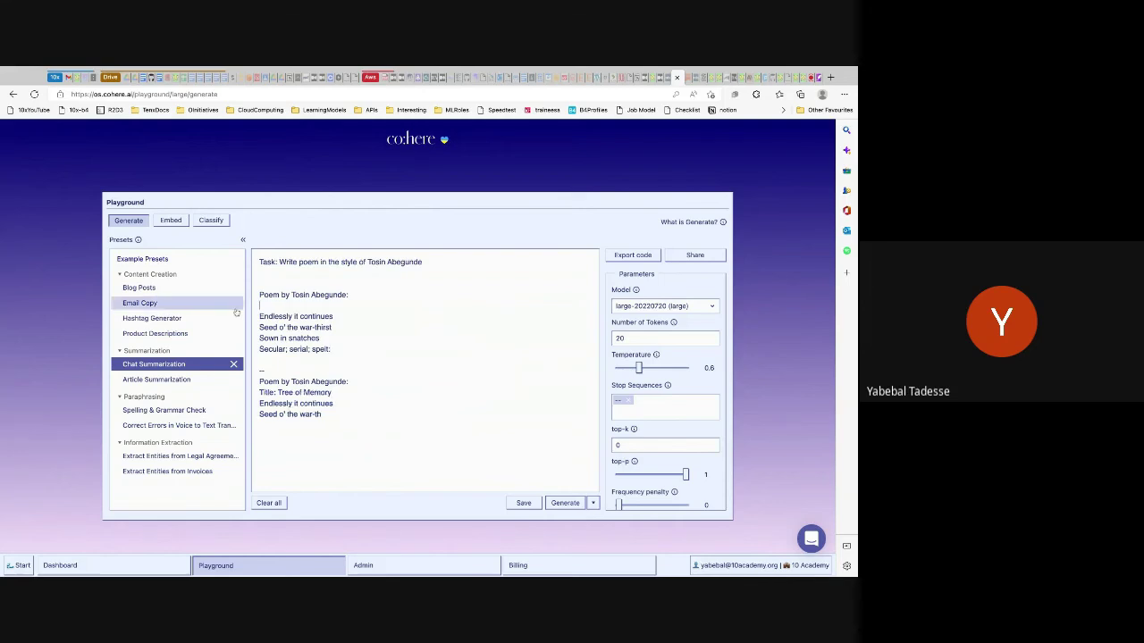
left_click_drag(276, 392, 336, 415)
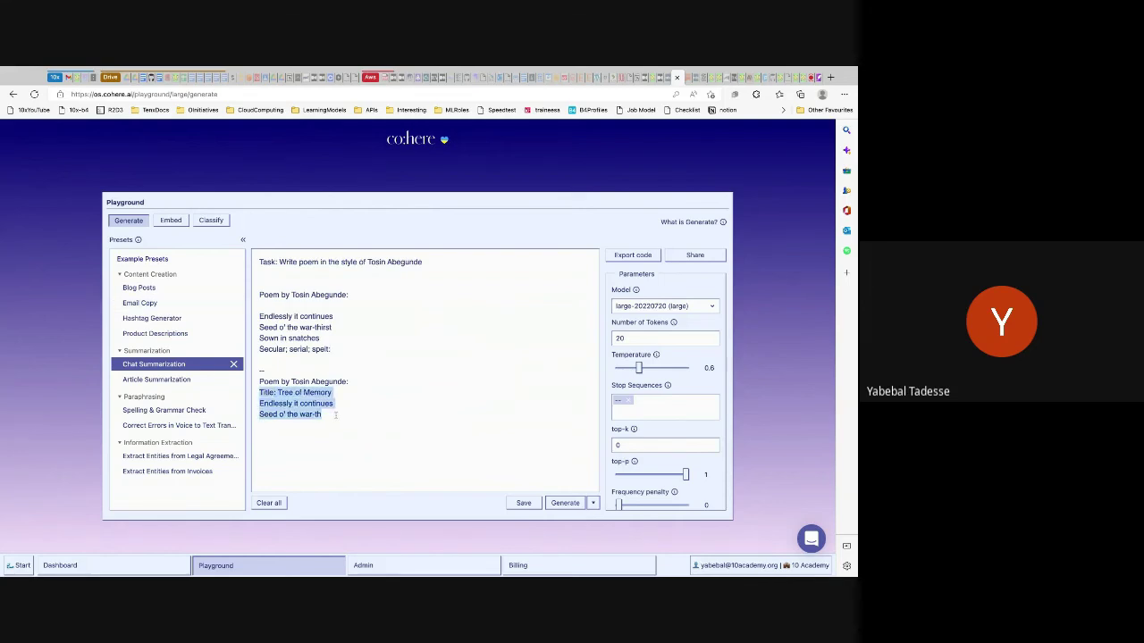
key("BackSpace")
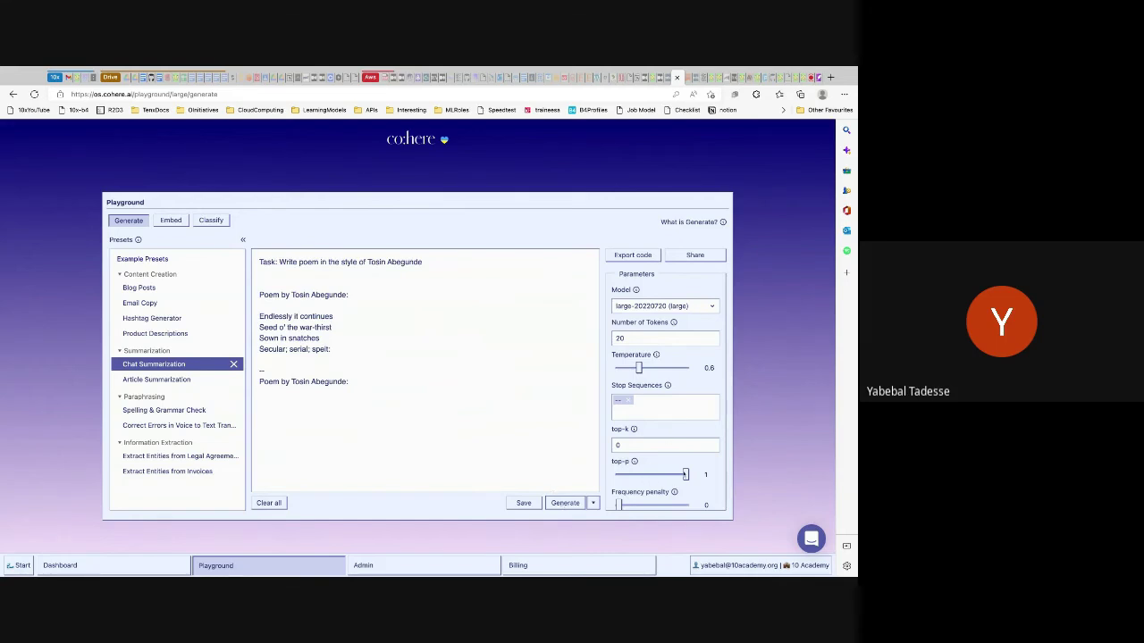
Set the frequency penalty to about 0.51 and the number of tokens to 200.
scroll(661, 474, "down", 2)
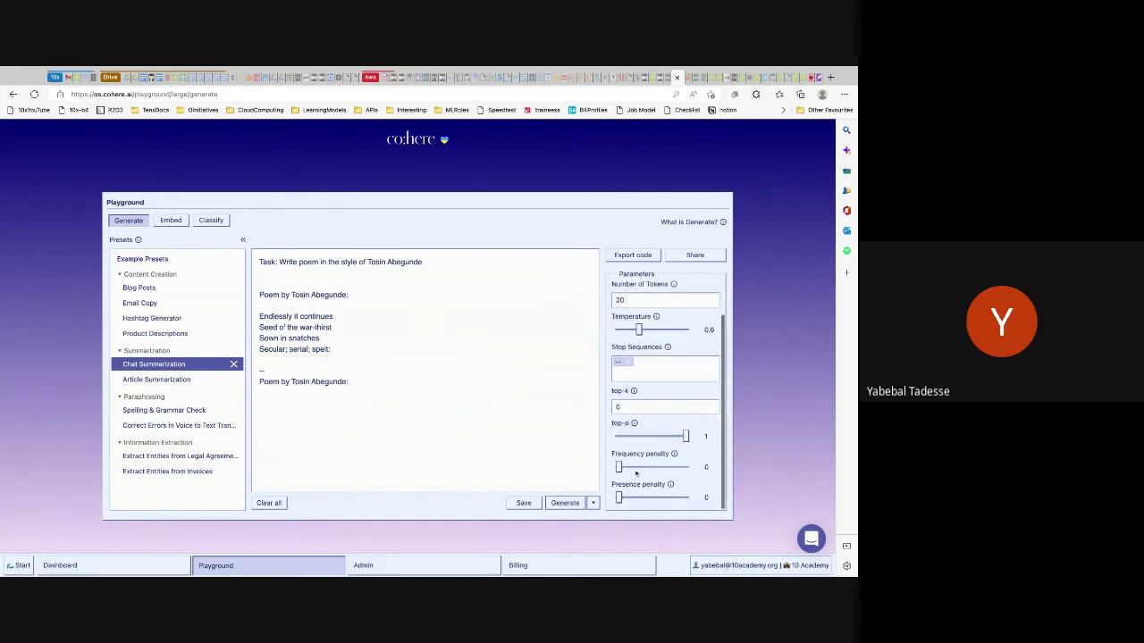
left_click_drag(618, 468, 652, 467)
scroll(662, 402, "up", 1)
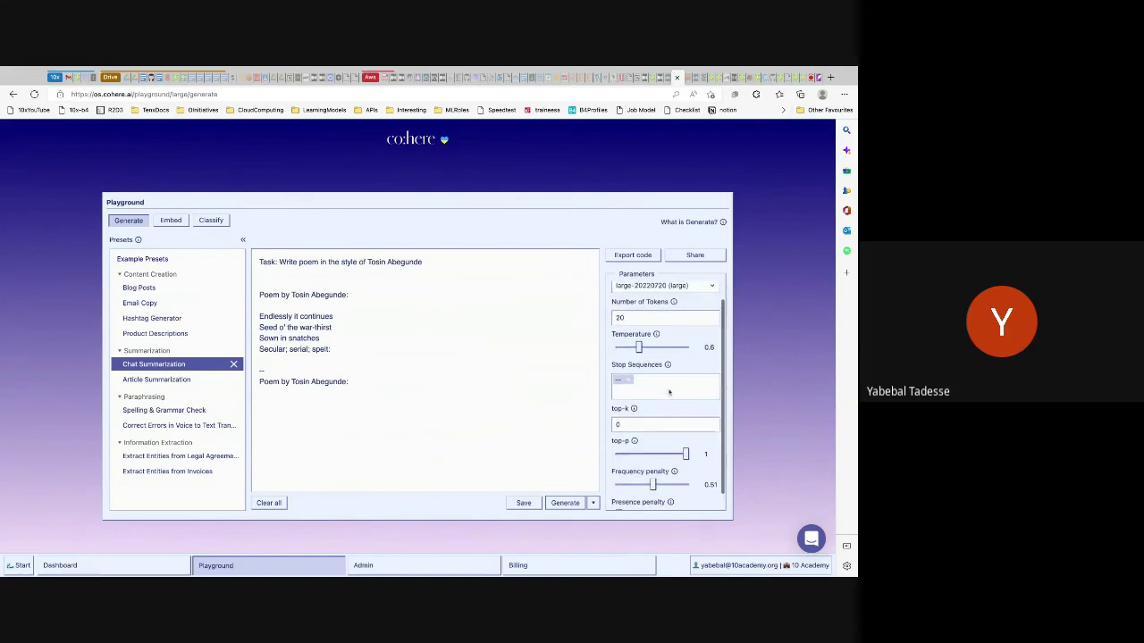
left_click(631, 317)
type("0")
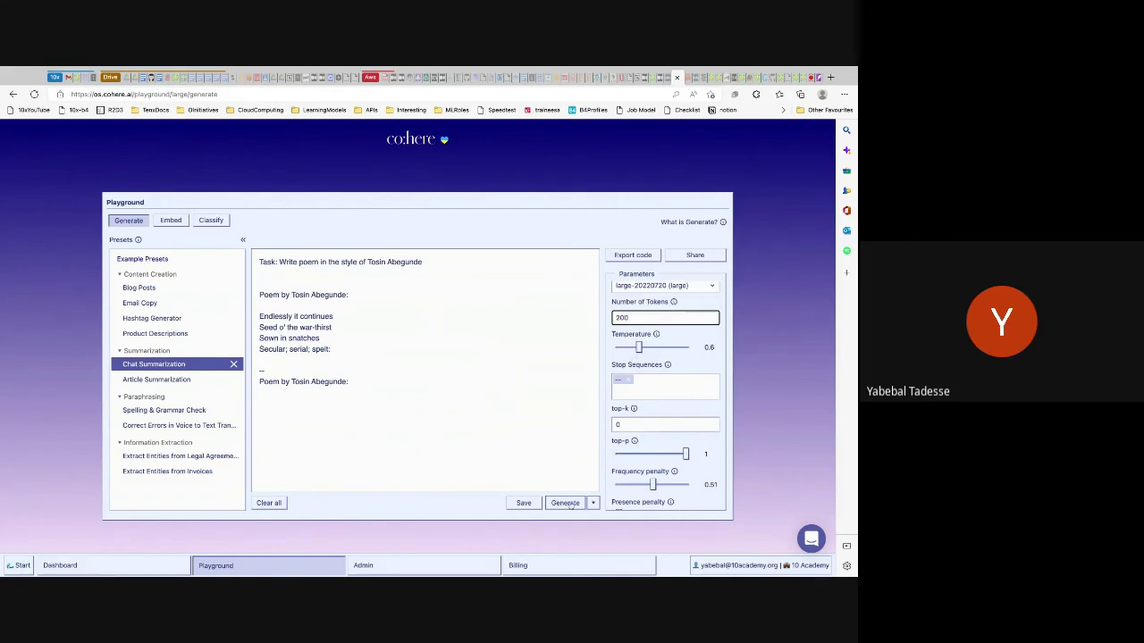
Remove the blank line under the first poem label and generate a new completion.
left_click(260, 317)
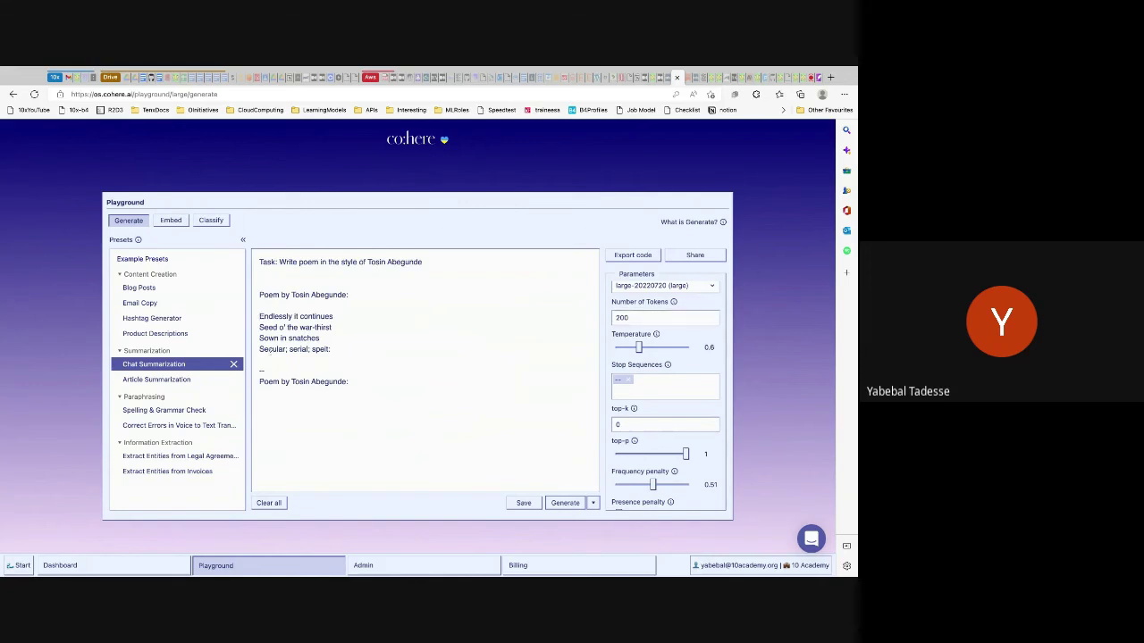
key("BackSpace")
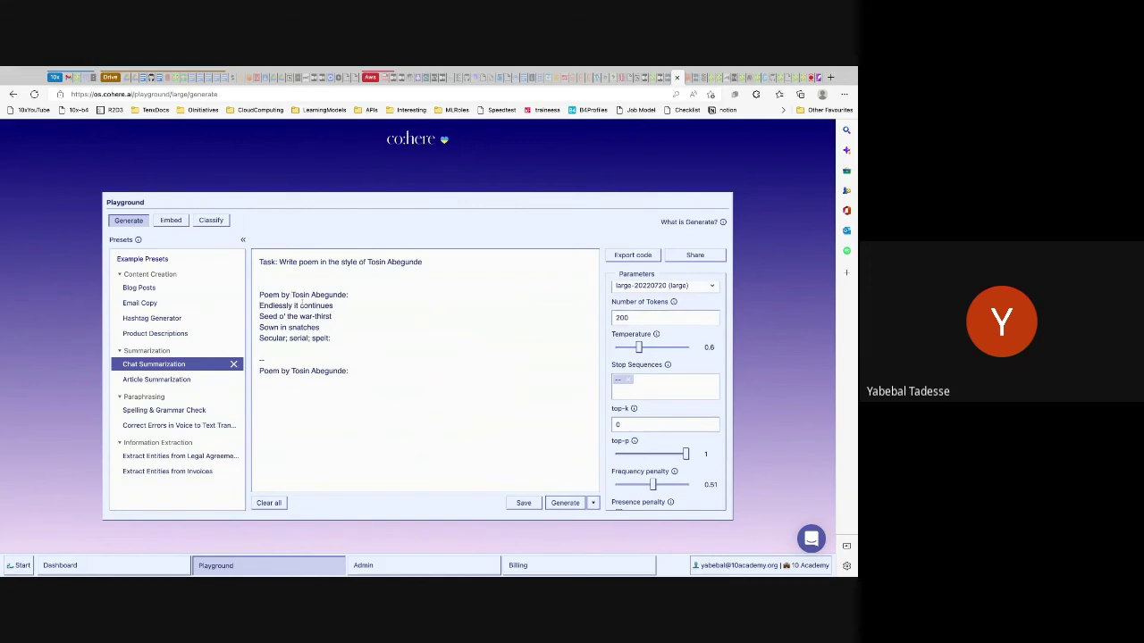
left_click(565, 505)
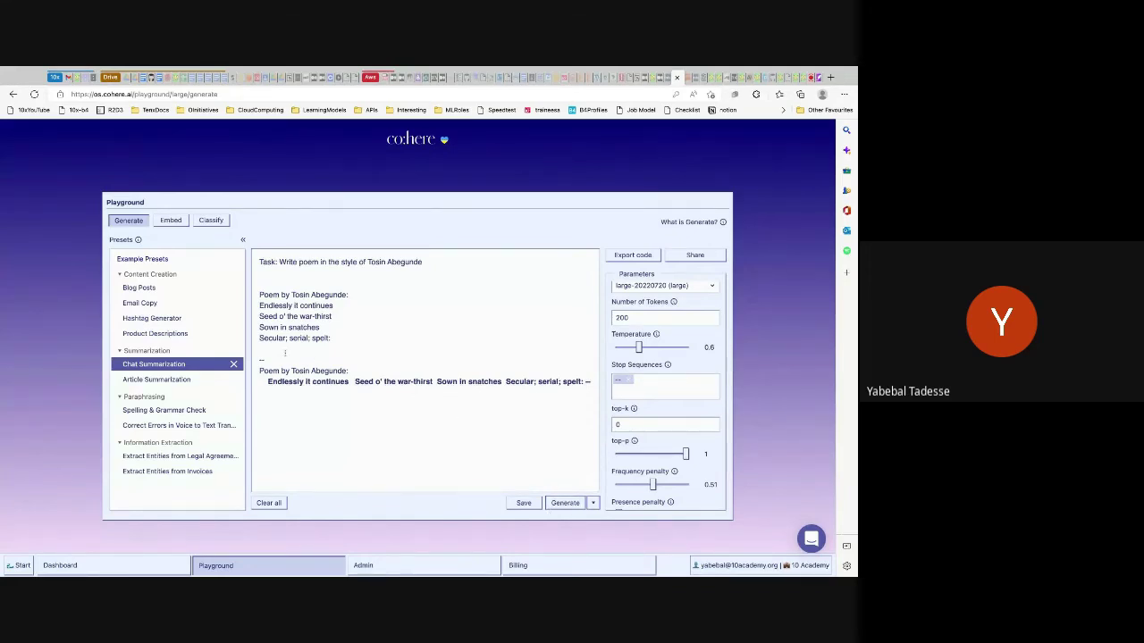
Remove the extra blank line below the task line and shorten the first poem label to "Poem:".
left_click(269, 280)
key("BackSpace")
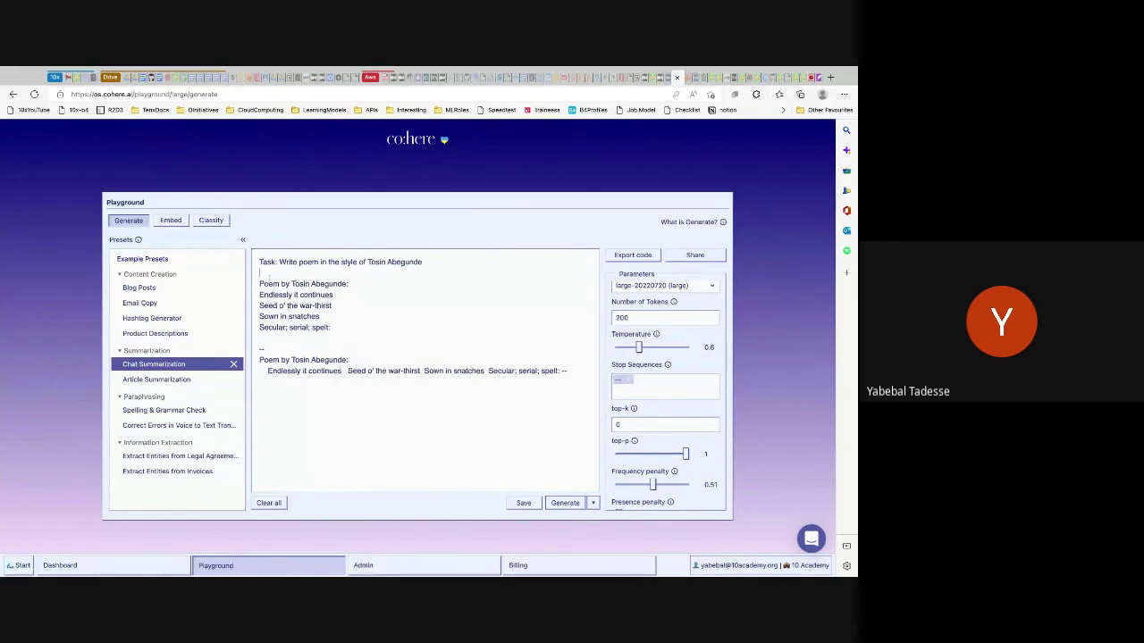
triple_click(363, 282)
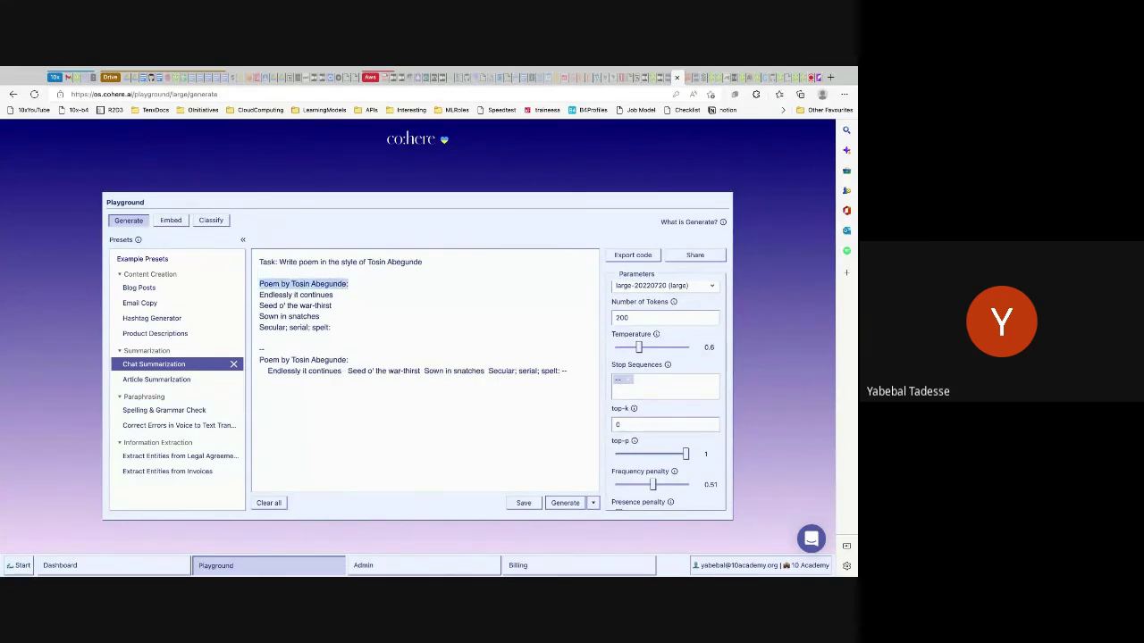
left_click(343, 283)
left_click_drag(348, 283, 281, 283)
key("BackSpace")
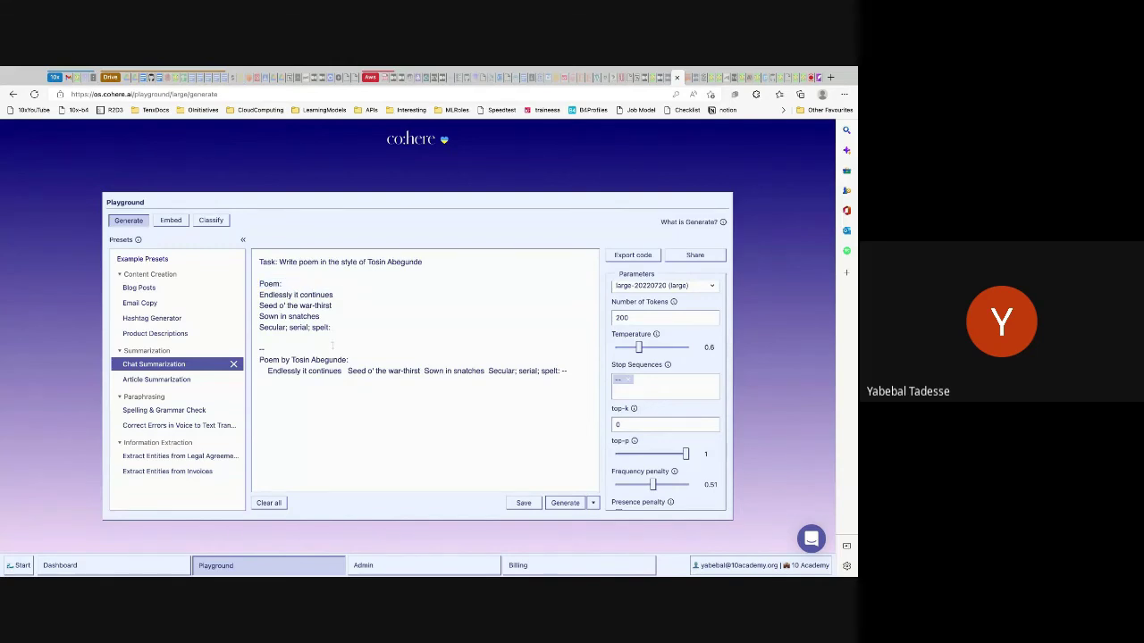
Reduce the second section to a bare "Poem:" label without the generated text, and generate a new completion.
left_click_drag(345, 360, 280, 359)
key("BackSpace")
type(":")
key("shift+Down")
key("shift+End")
key("BackSpace")
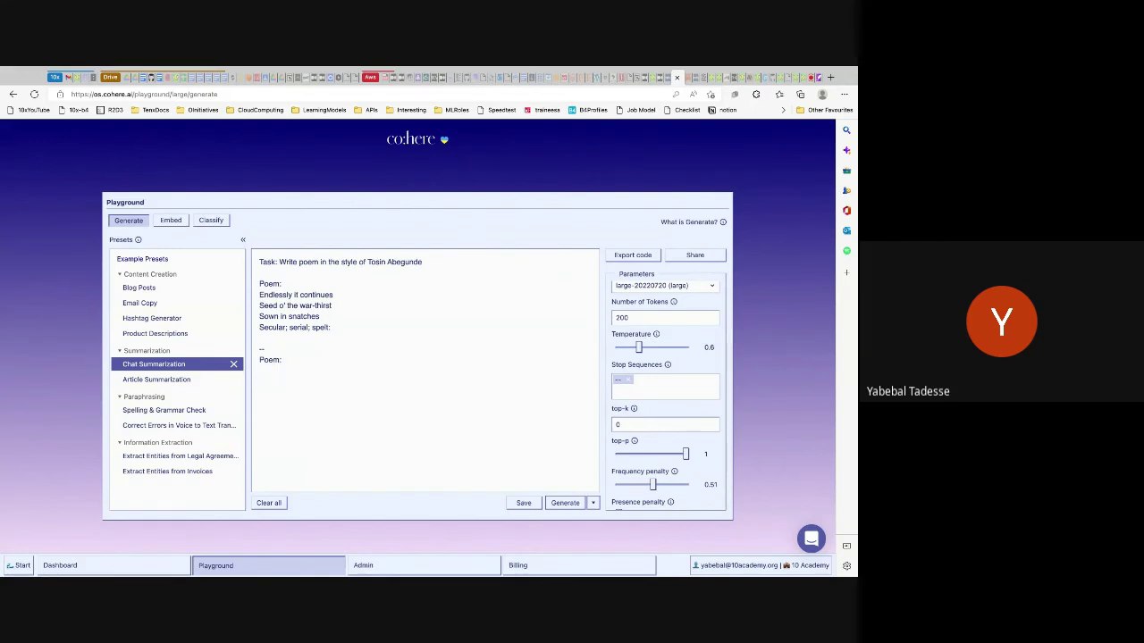
left_click(566, 503)
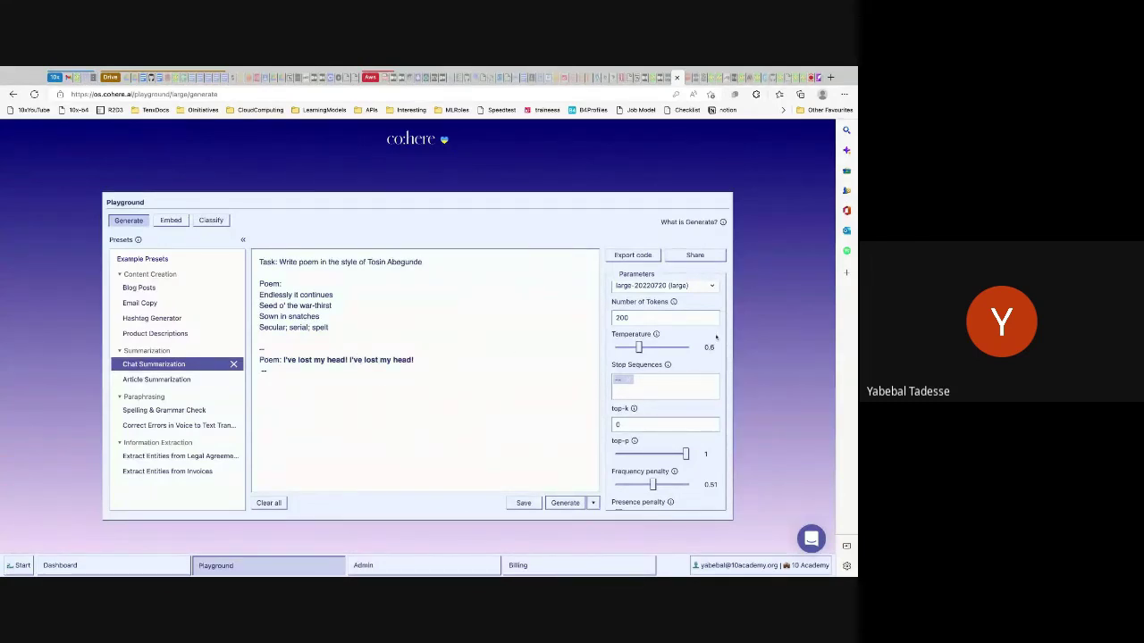
Delete the example poem's last two lines, "Sown in snatches" and "Secular; serial; spelt".
scroll(716, 337, "up", 1)
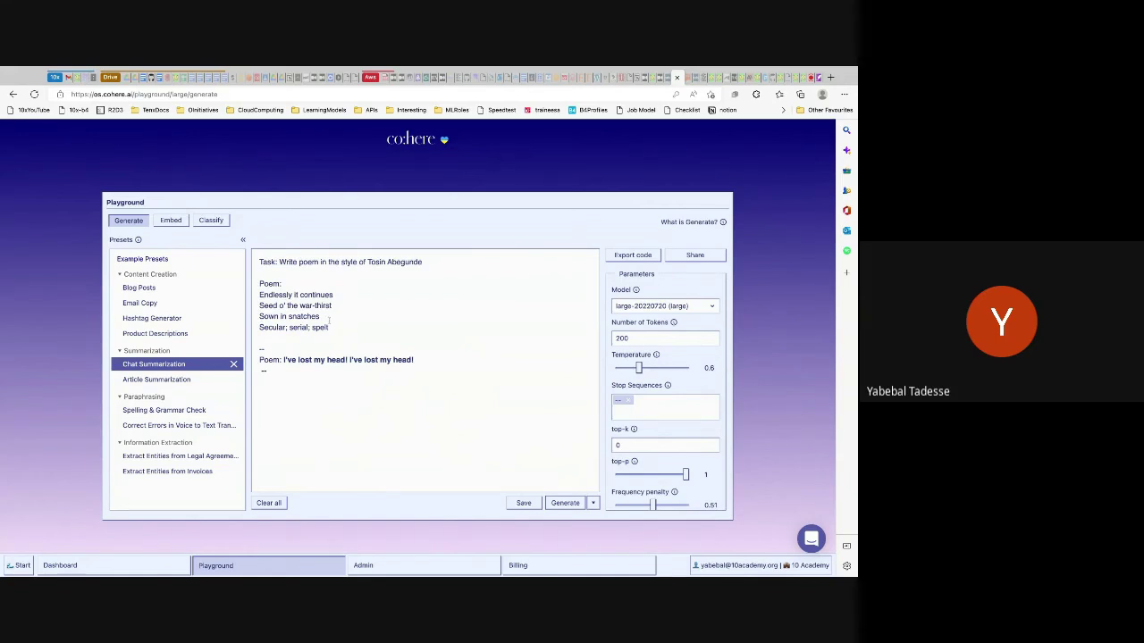
left_click_drag(336, 330, 260, 317)
key("BackSpace")
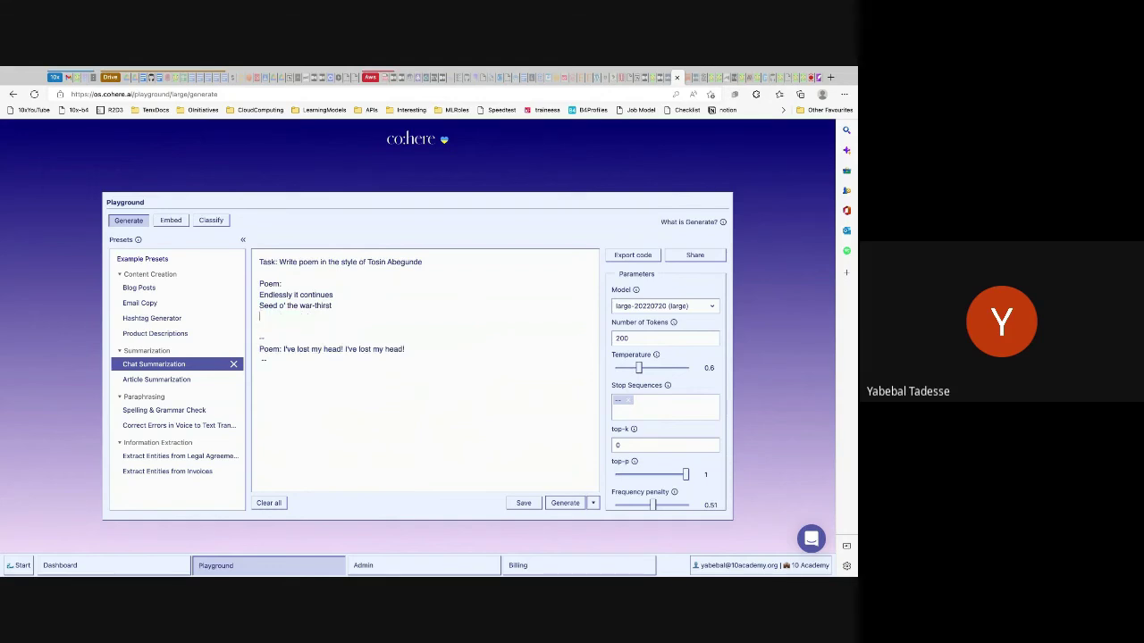
Delete the generated text after the second "Poem:" label.
key("ctrl+shift+Left")
key("ctrl+shift+Left")
key("ctrl+shift+Left")
key("ctrl+shift+Left")
key("ctrl+shift+Left")
key("ctrl+shift+Left")
key("ctrl+shift+Left")
key("ctrl+shift+Left")
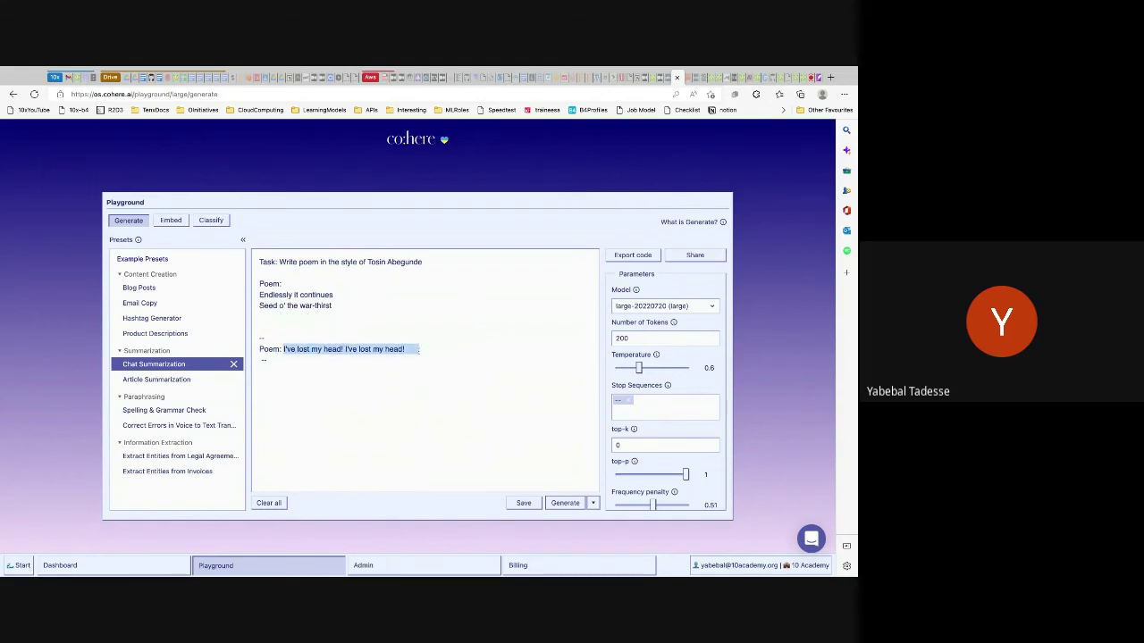
key("BackSpace")
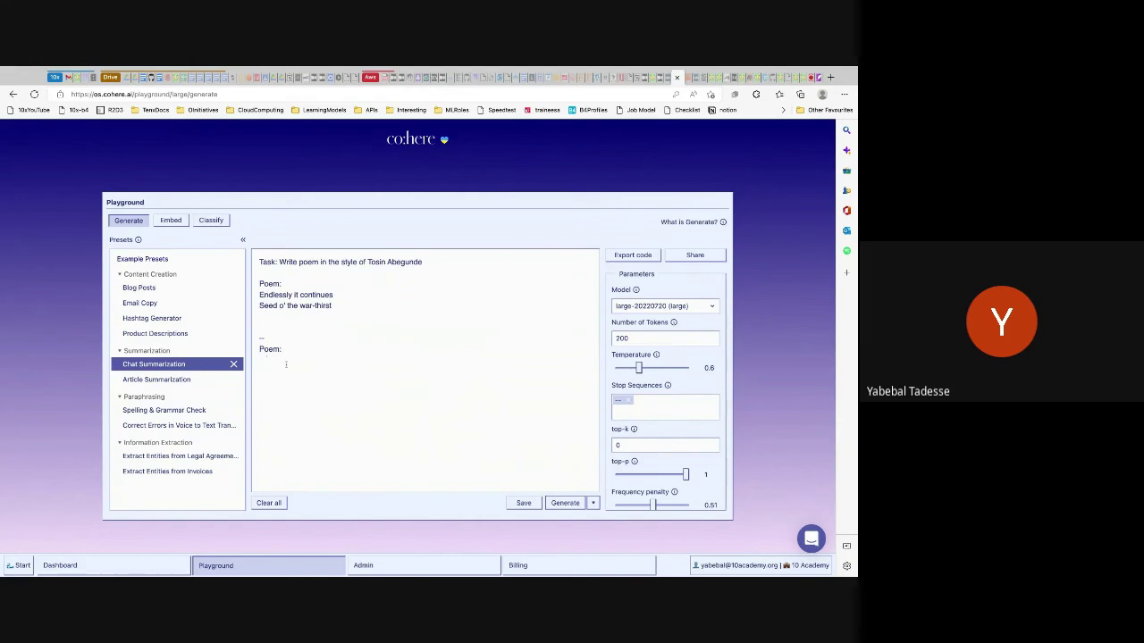
Generate a new completion for the second "Poem:" label and select the generated text.
left_click(567, 503)
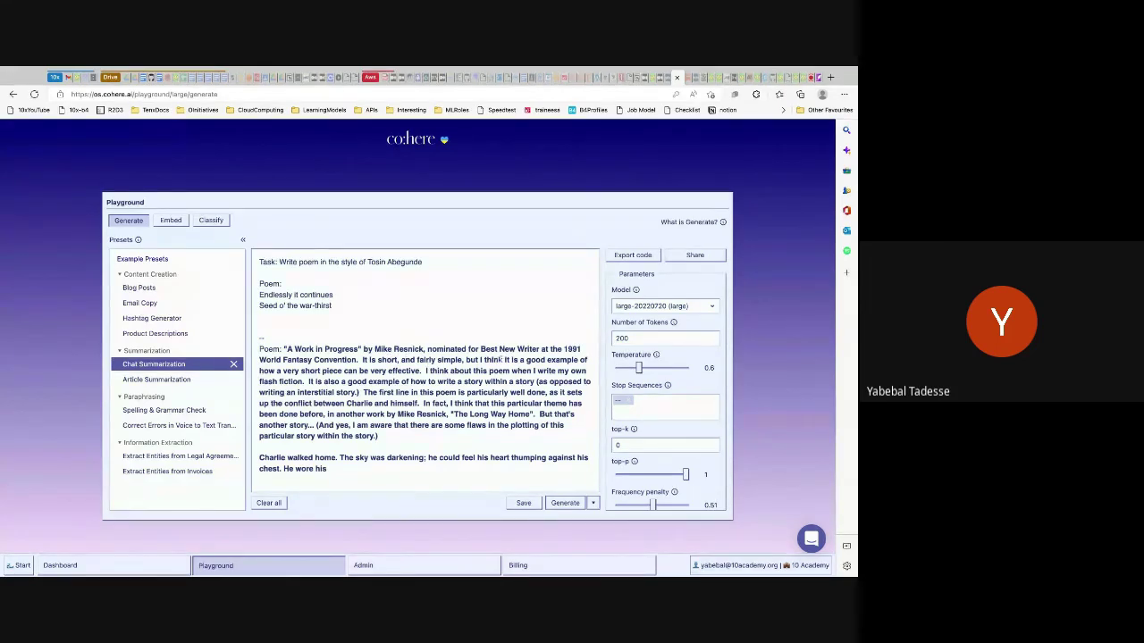
left_click_drag(285, 349, 328, 469)
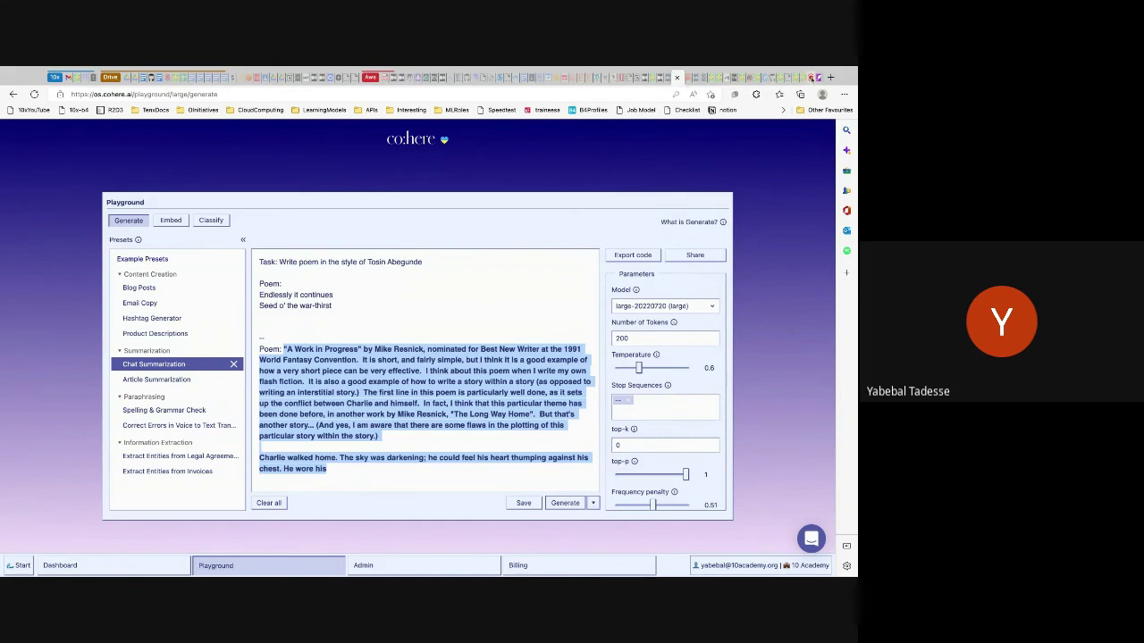
Search the web for "amharic examples sentiment" in place of the PoemHunter page.
left_click(809, 78)
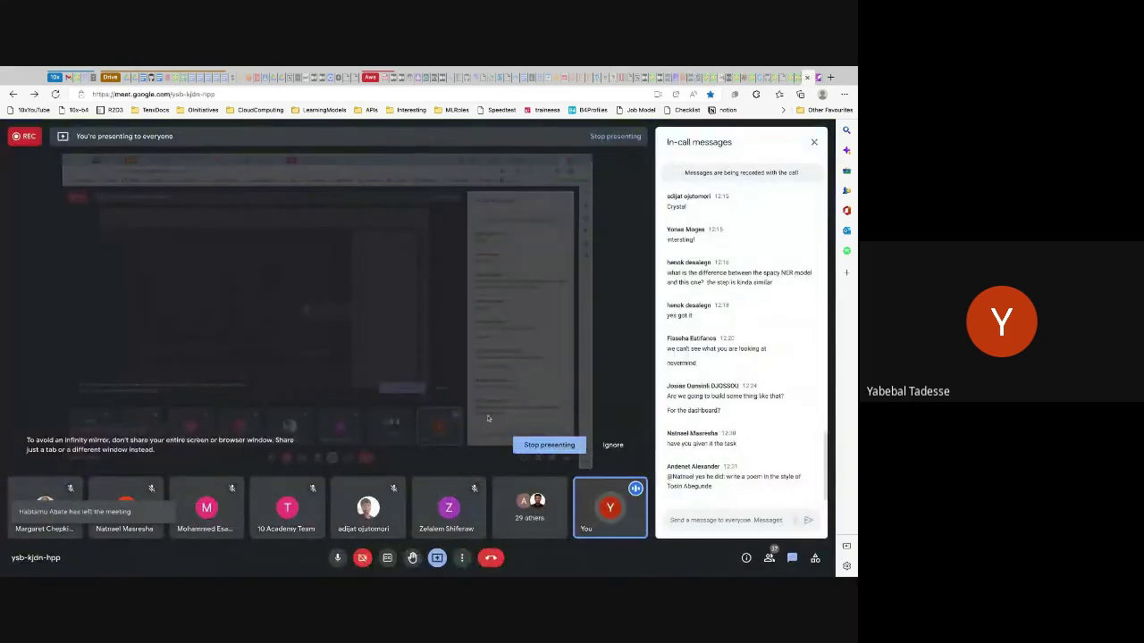
left_click(815, 79)
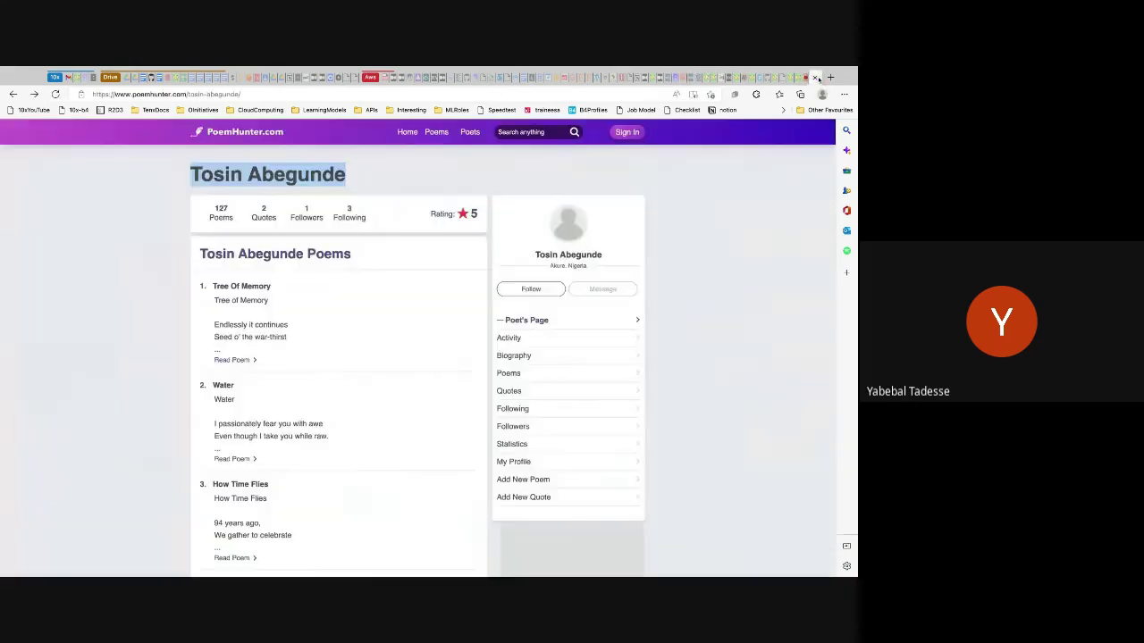
key("ctrl+l")
type("am")
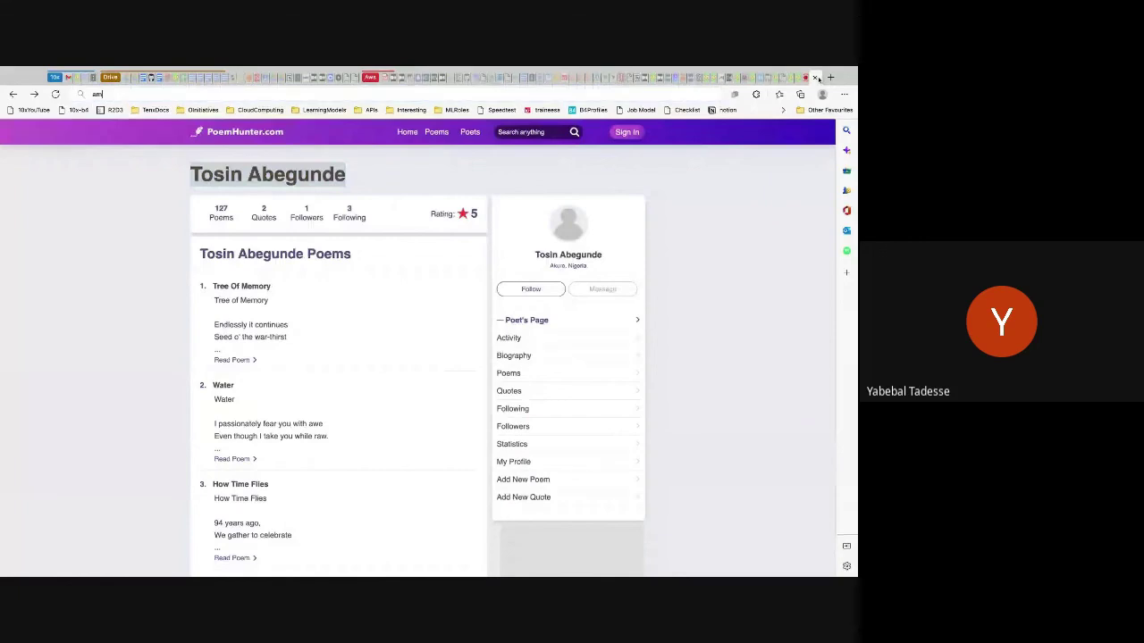
type("haric examples sentiment")
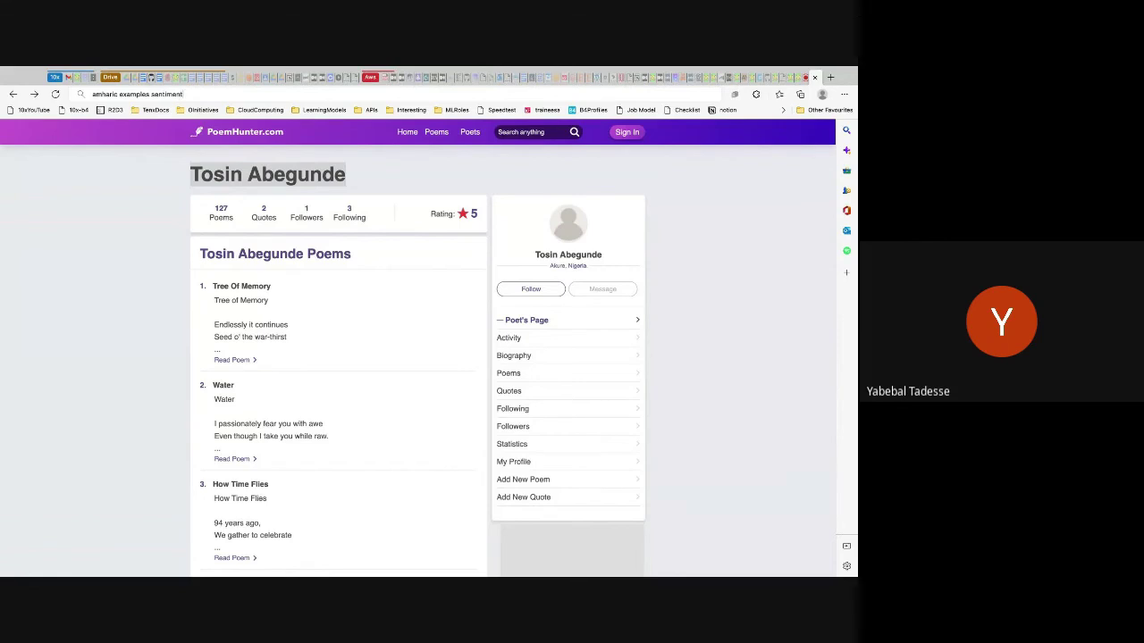
key("Return")
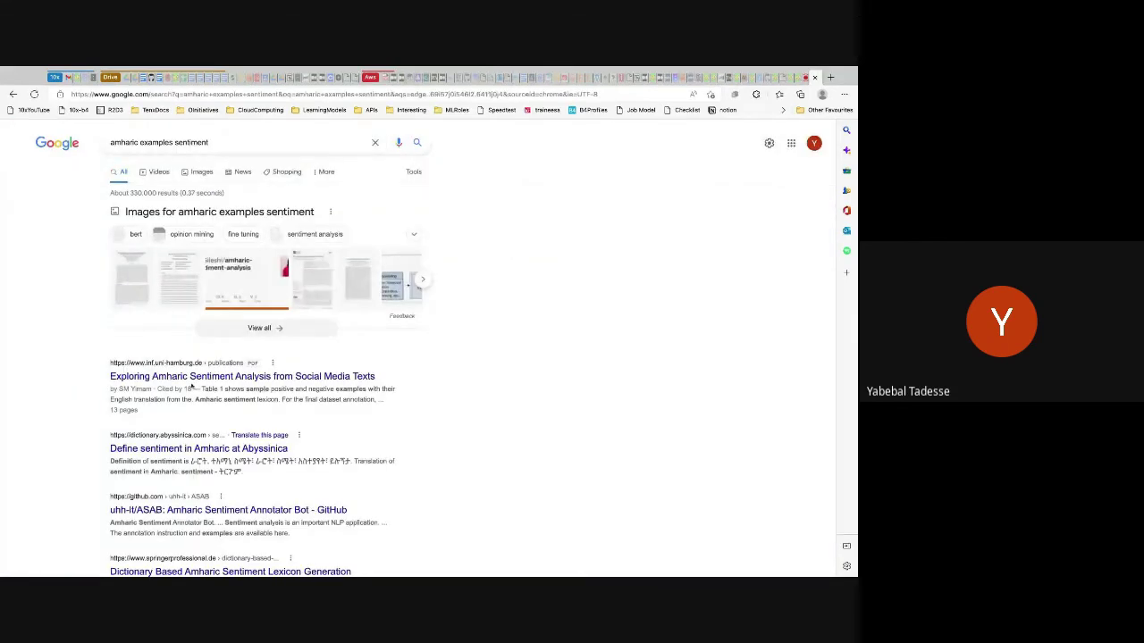
Check the Abyssinica dictionary's Amharic definition of "sentiment" and return to the search results.
scroll(215, 411, "down", 1)
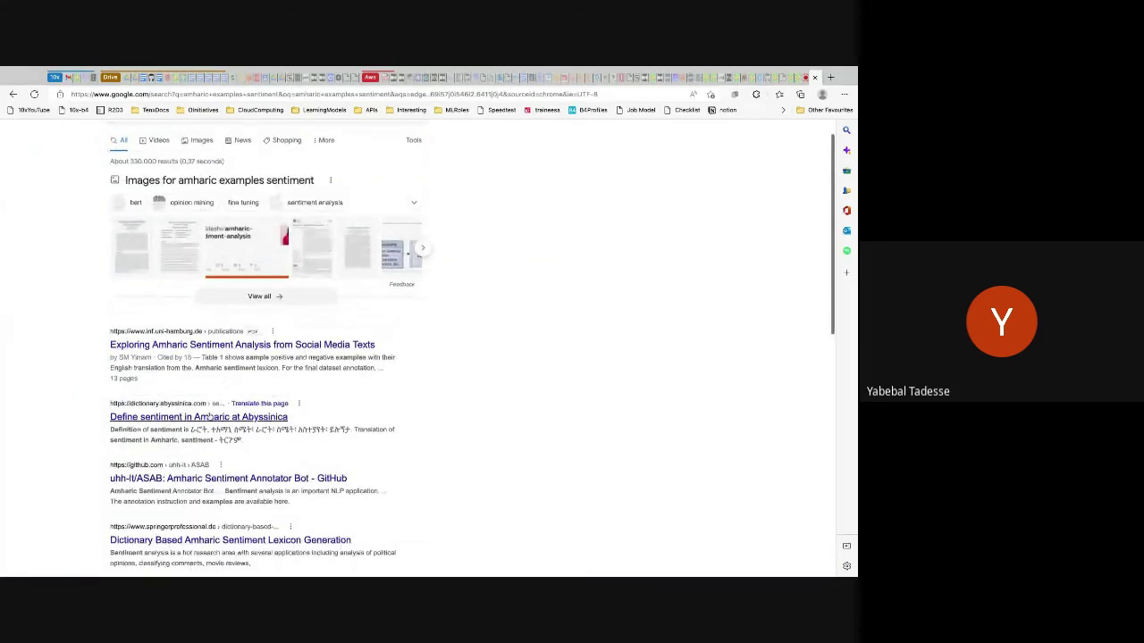
left_click(208, 419)
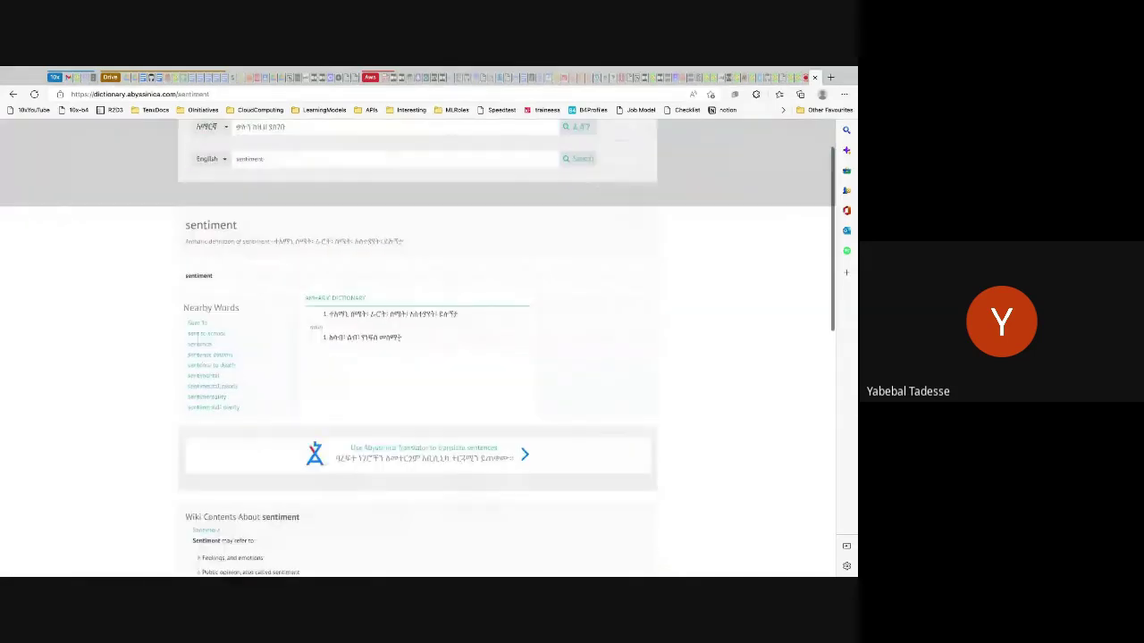
left_click(12, 94)
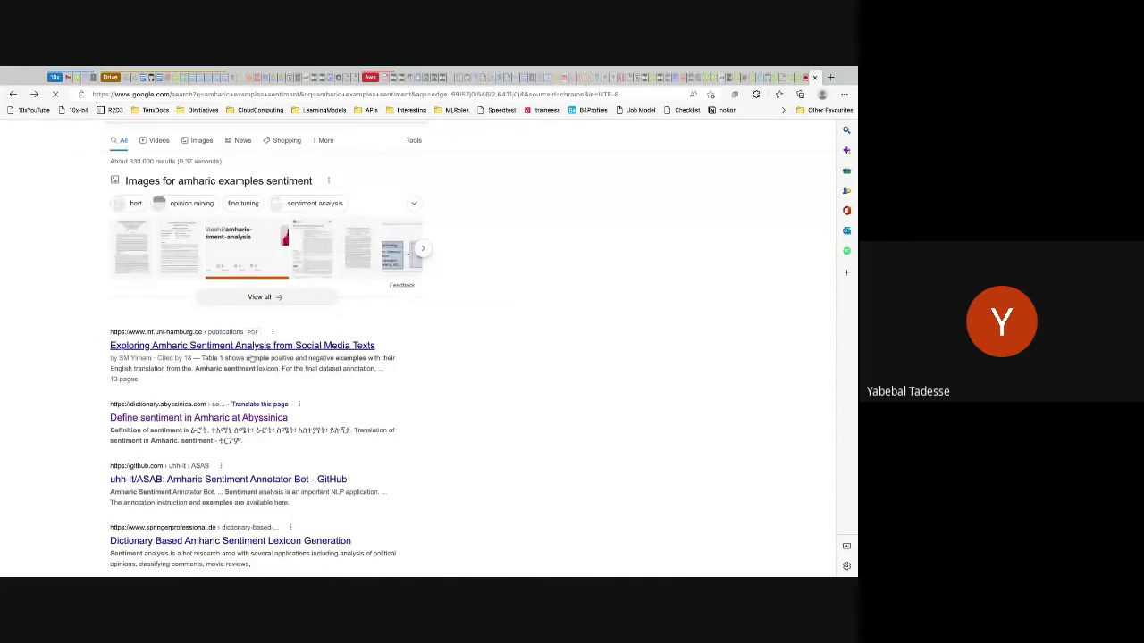
Examine the data folder of the uhh-lt/ASAB GitHub repository for Amharic sample texts and return to the repository's main page.
scroll(251, 357, "down", 2)
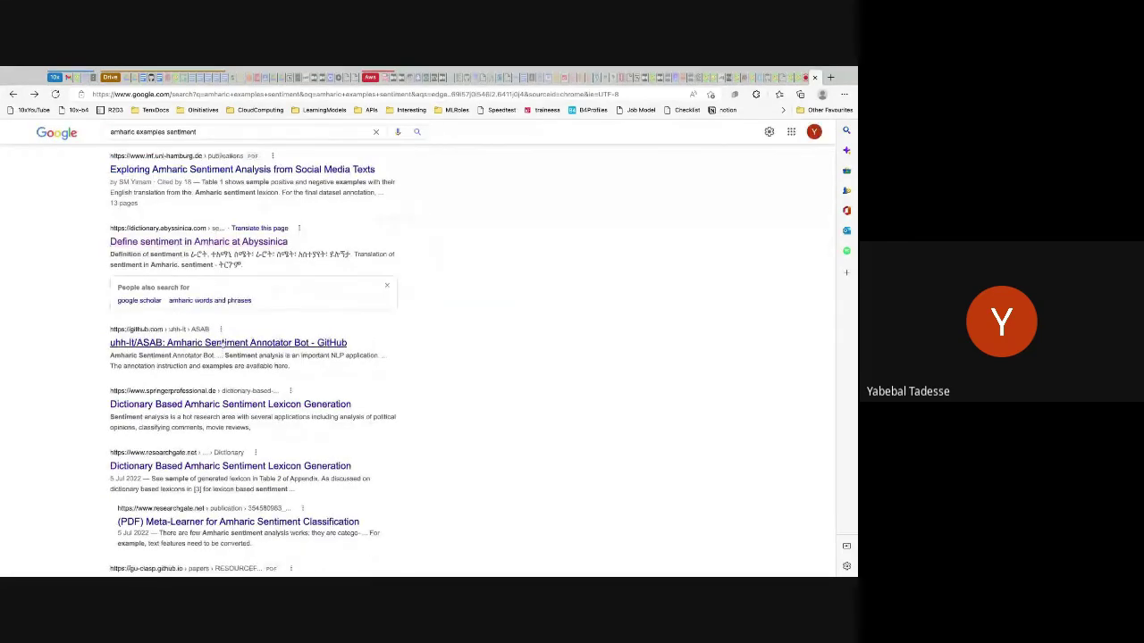
left_click(223, 343)
scroll(244, 210, "down", 2)
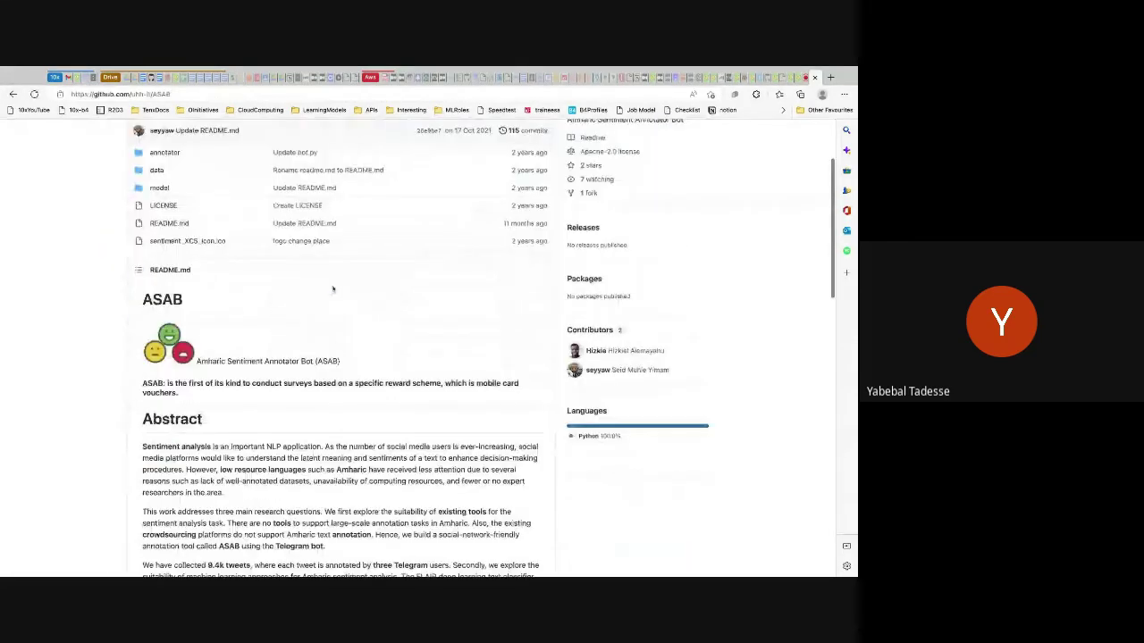
left_click(157, 171)
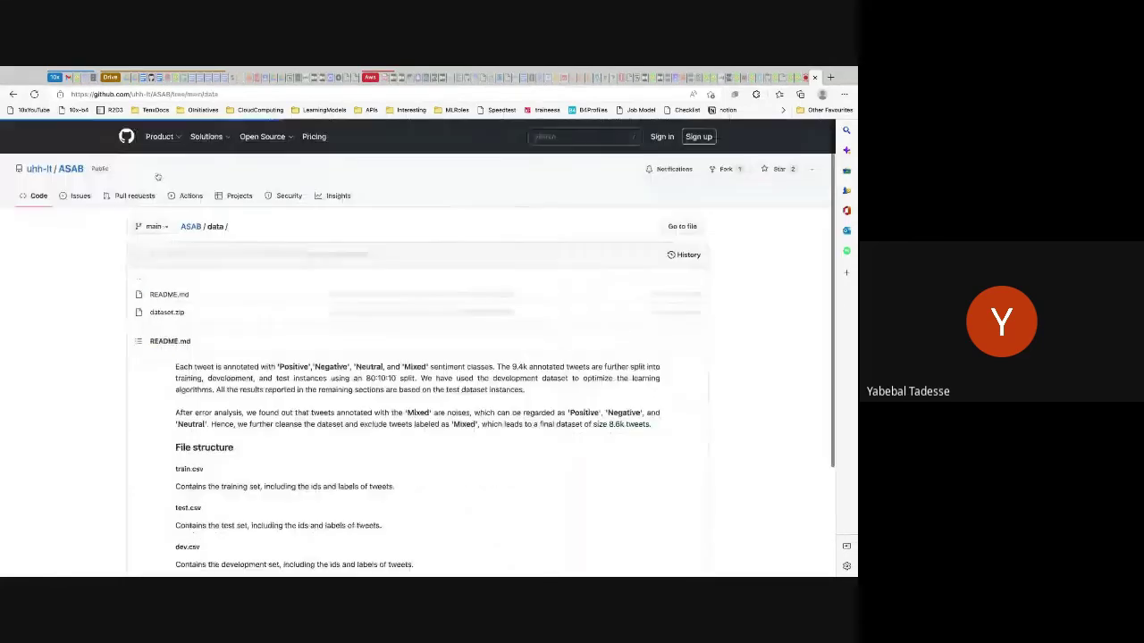
scroll(224, 403, "down", 3)
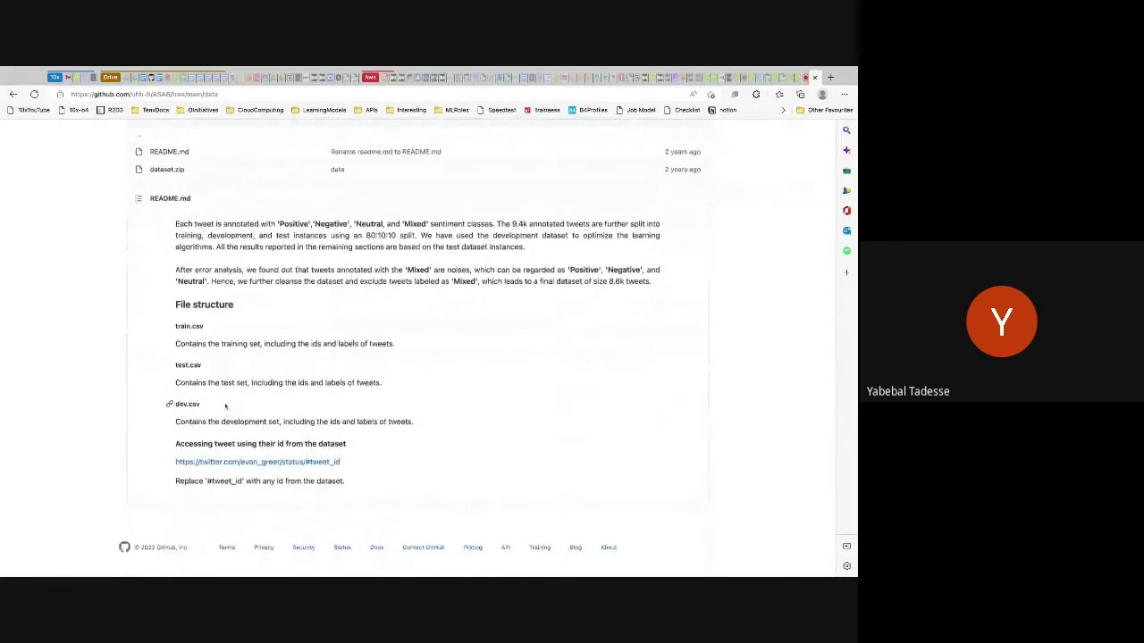
scroll(225, 357, "up", 1)
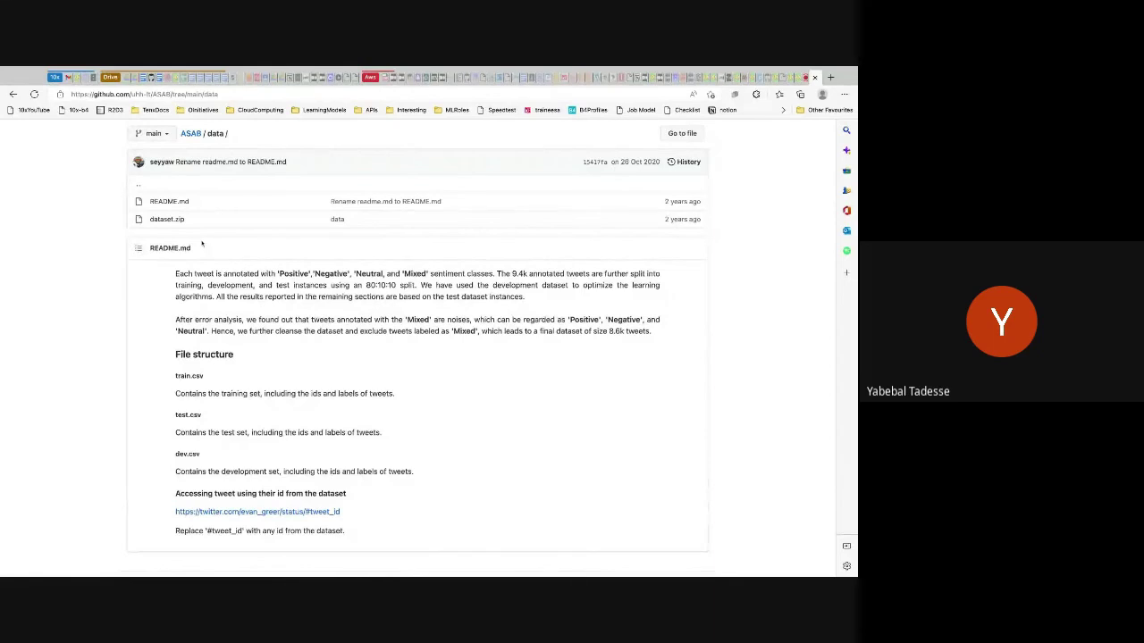
left_click(14, 94)
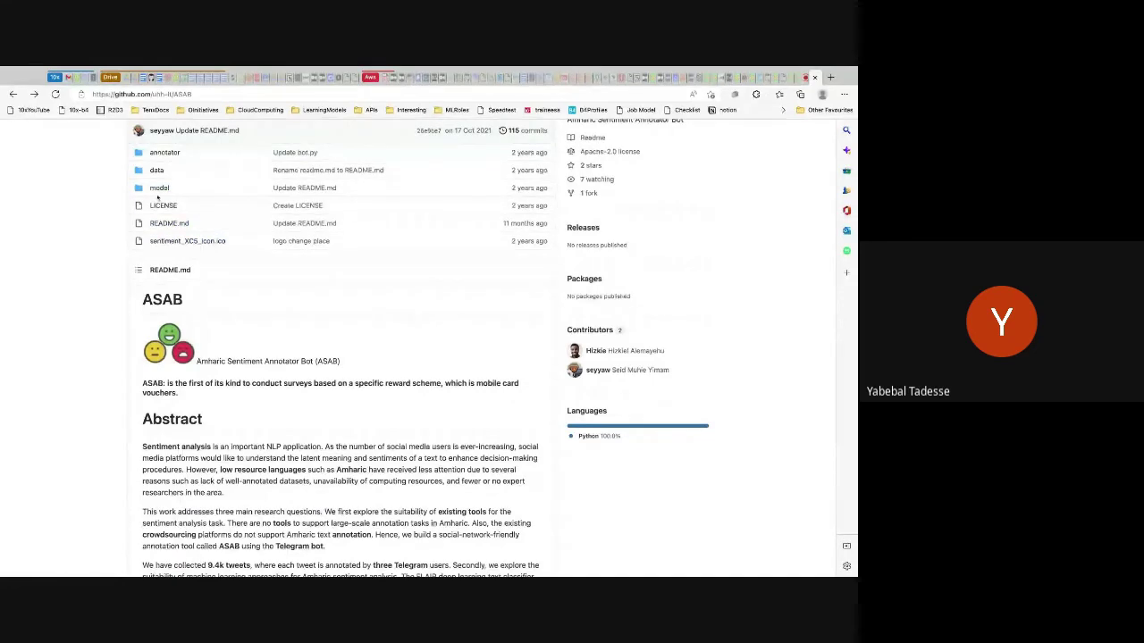
Look through the annotator folder's files, including control_answers.csv, control_questions.csv, rewarded_cards.txt and 10birr.txt, and return to the search results.
left_click(166, 152)
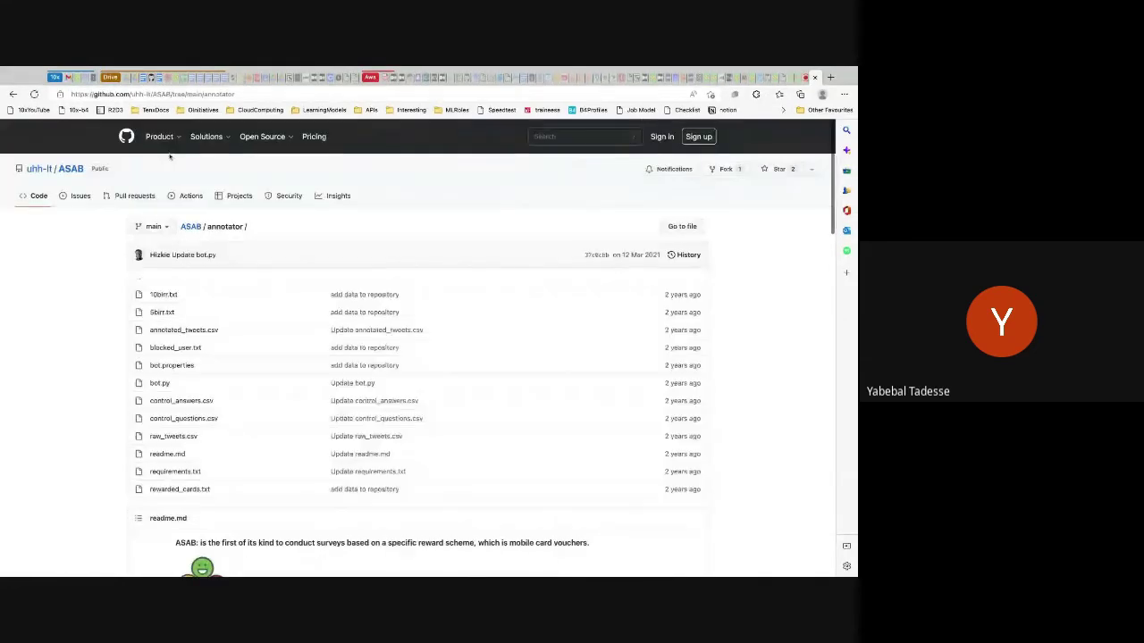
left_click(175, 401)
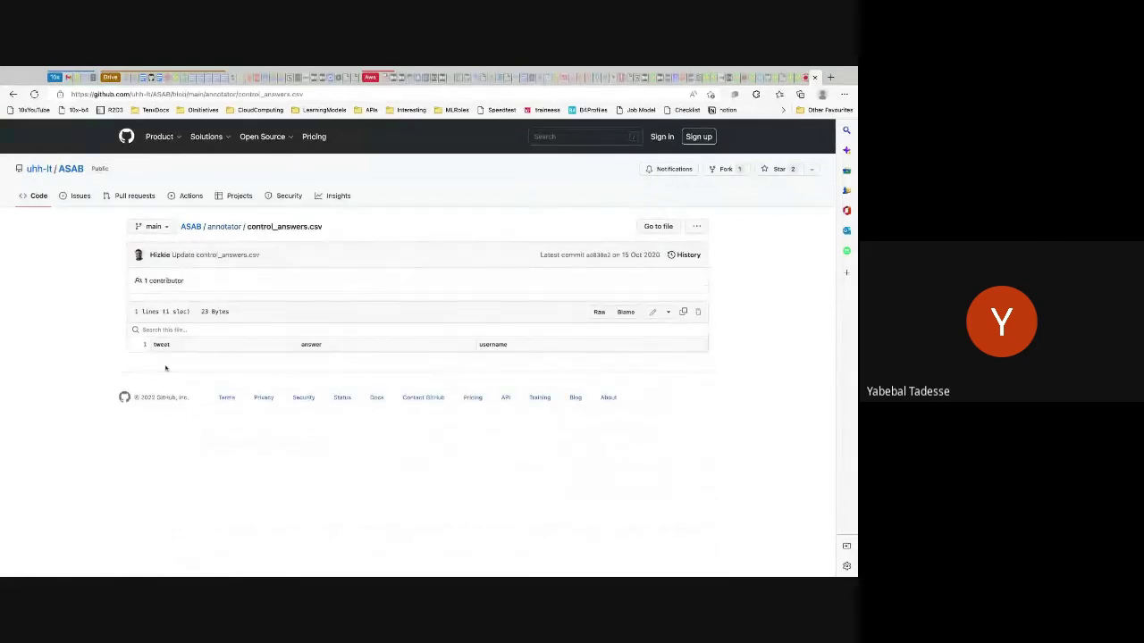
left_click(13, 94)
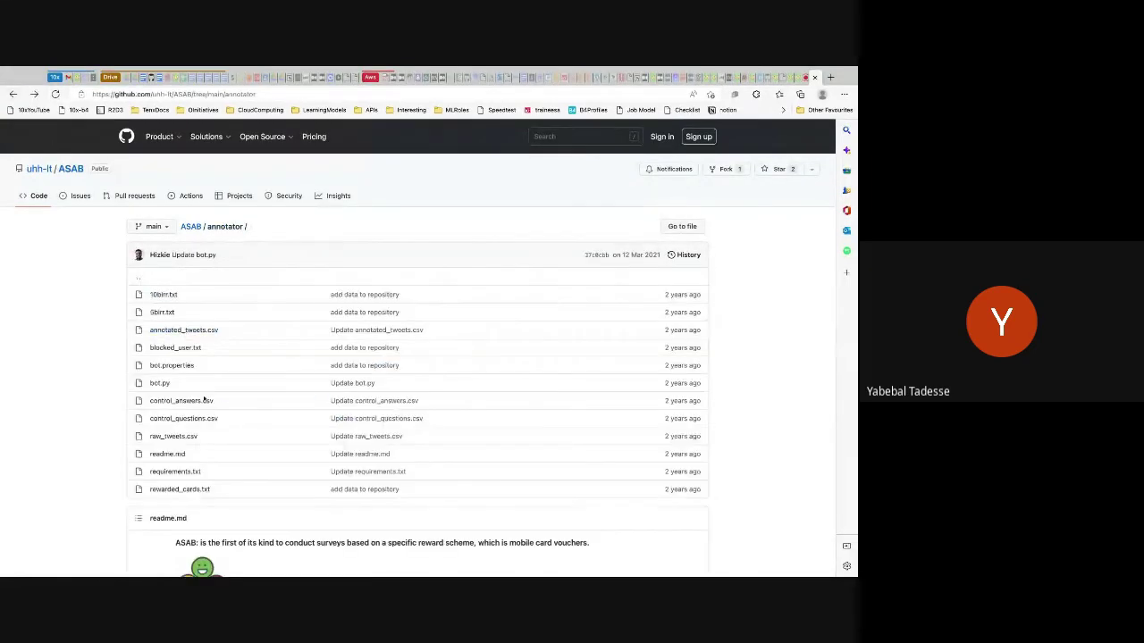
left_click(189, 419)
left_click(12, 94)
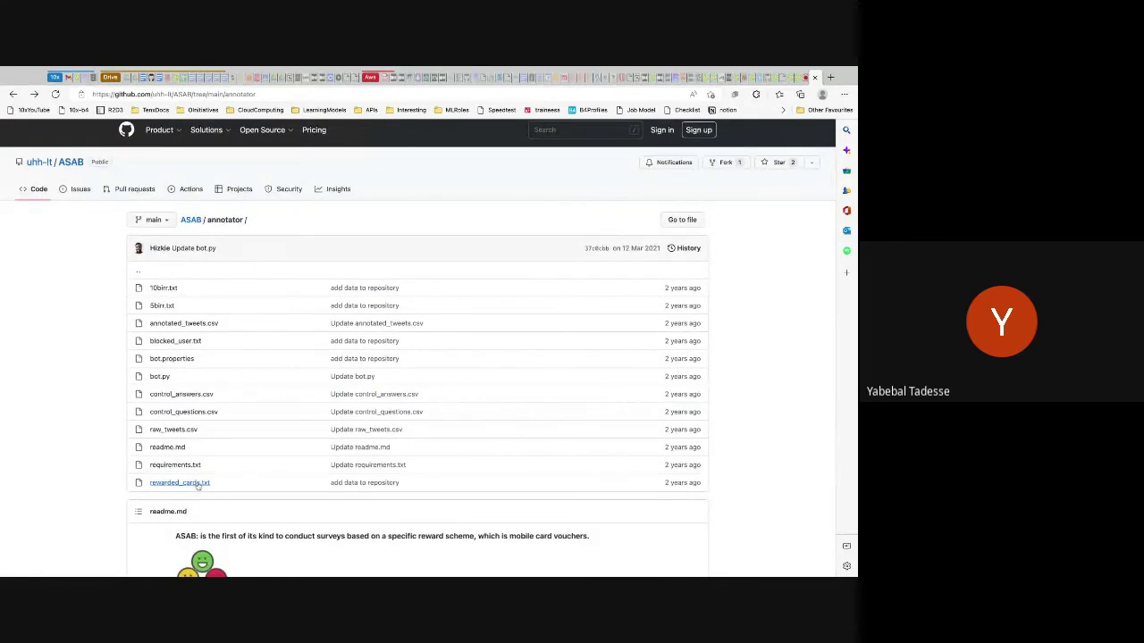
left_click(180, 483)
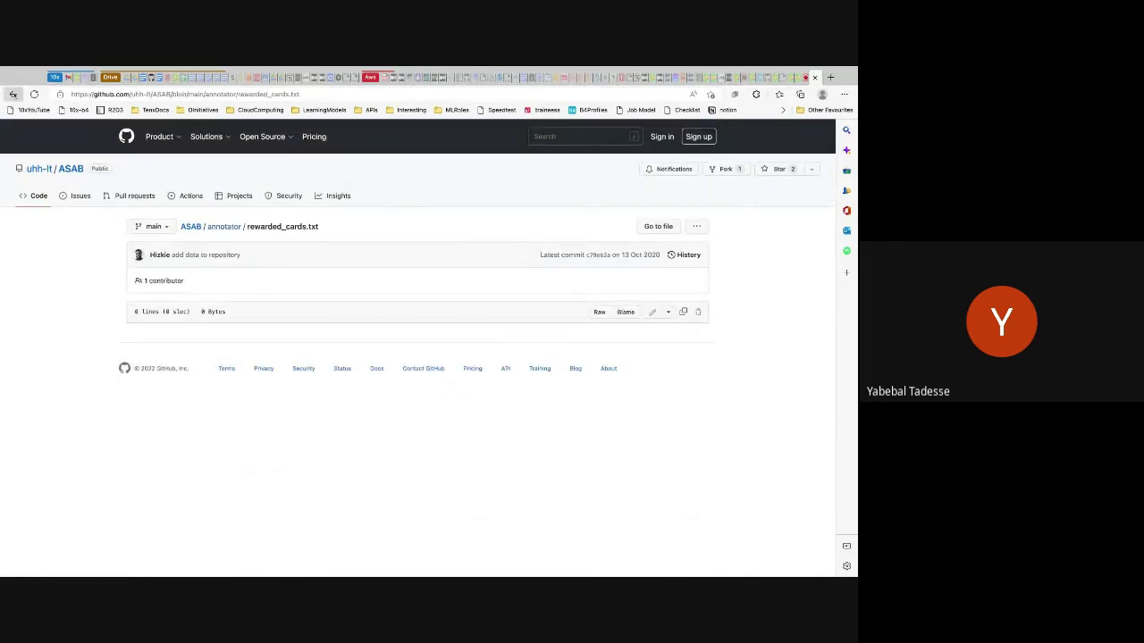
left_click(12, 94)
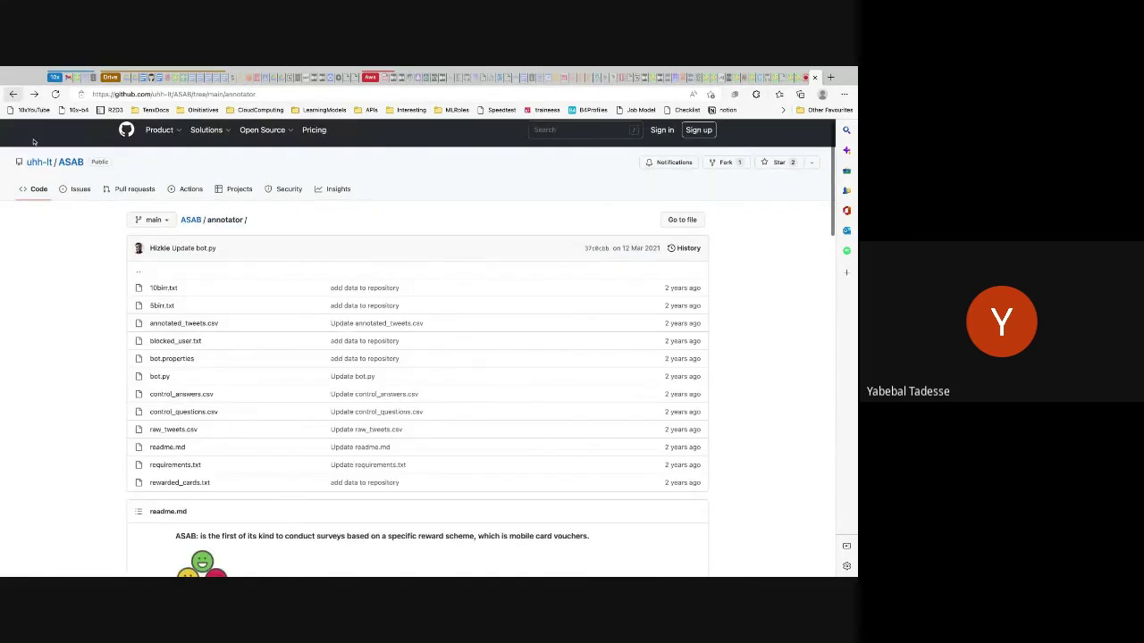
left_click(164, 288)
left_click(13, 94)
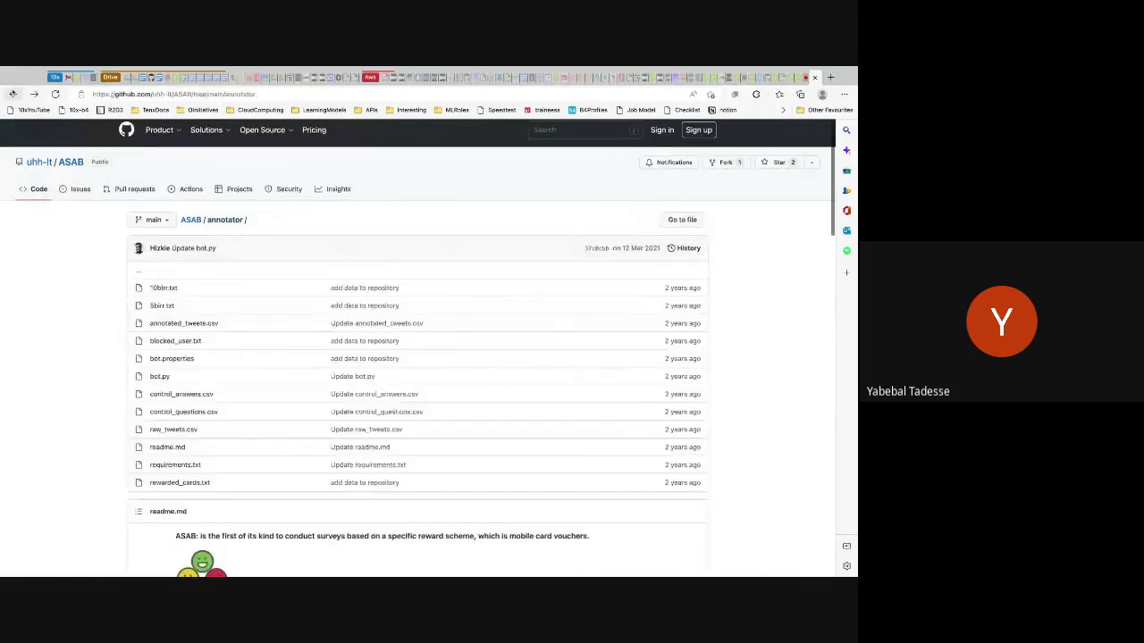
left_click(12, 94)
left_click(12, 94)
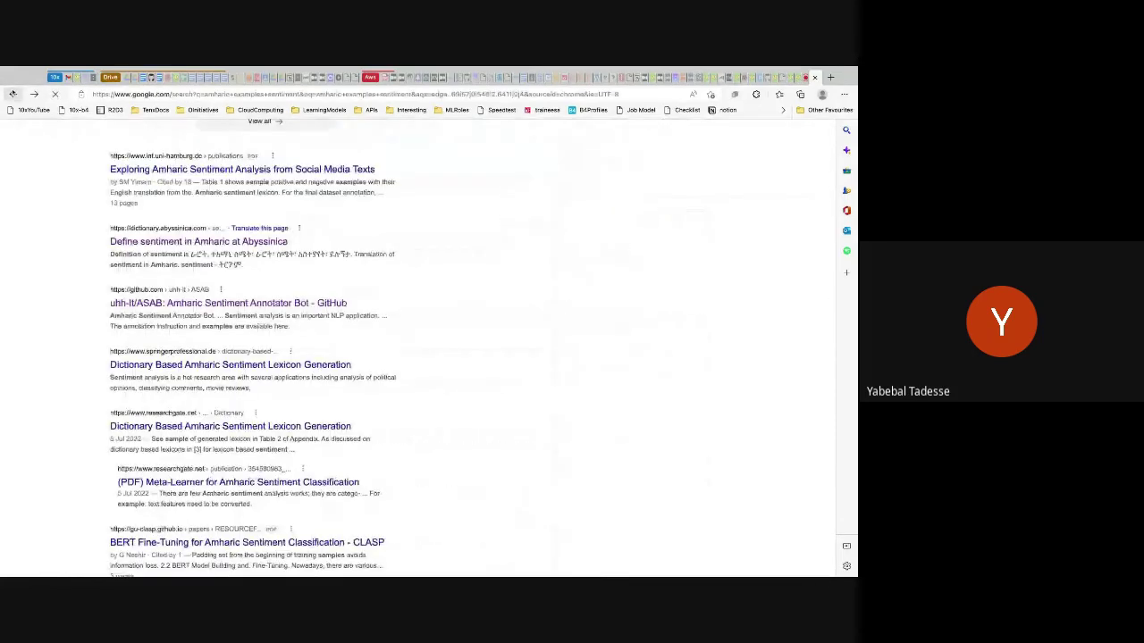
Open the paper "BERT Fine-Tuning for Amharic Sentiment Classification" and copy the first Amharic sample text from Table 1.
scroll(211, 415, "down", 2)
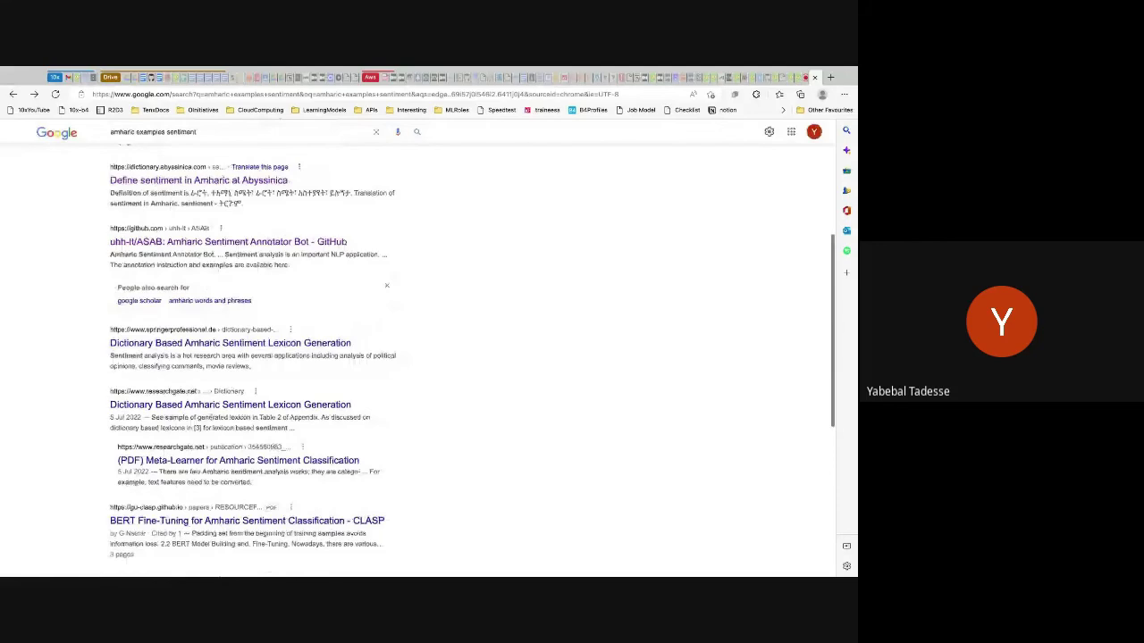
scroll(211, 417, "down", 2)
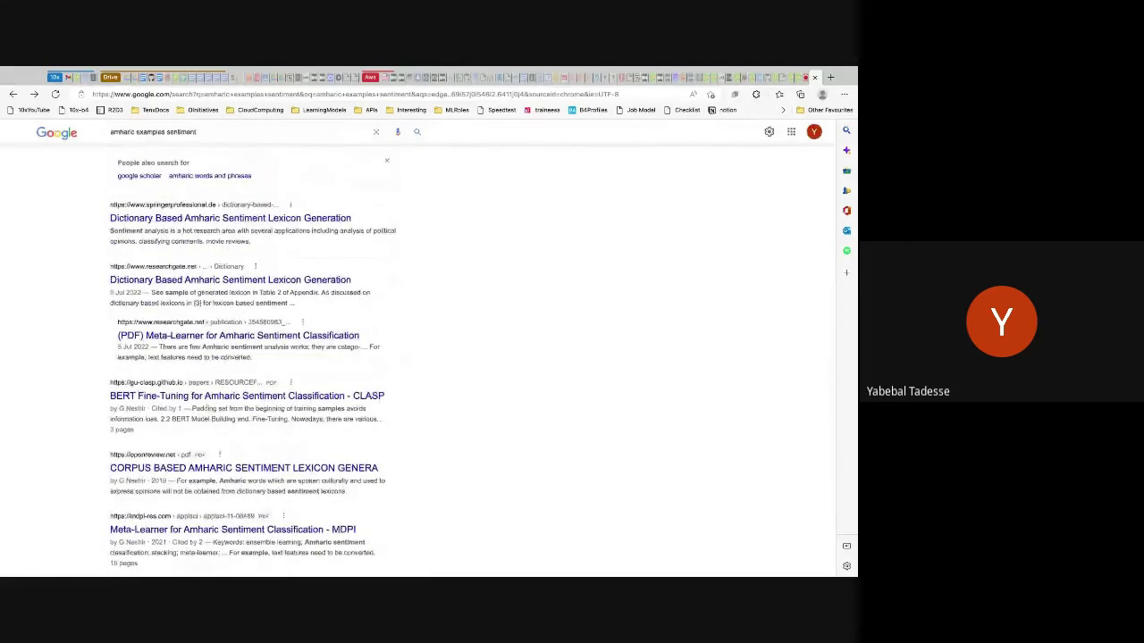
left_click(203, 400)
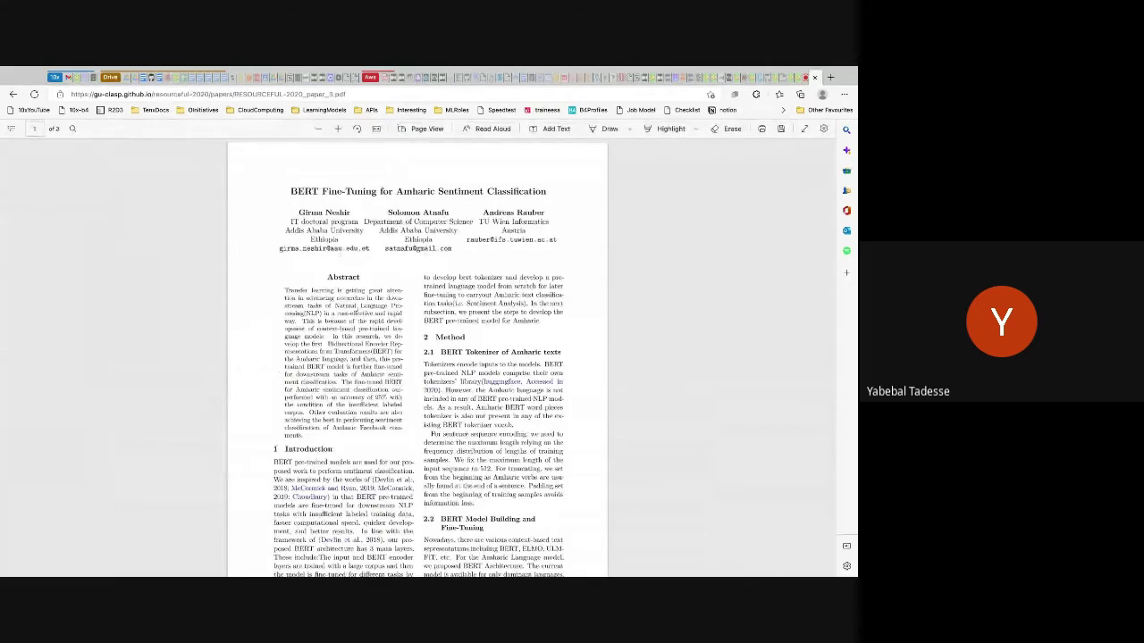
scroll(417, 358, "down", 10)
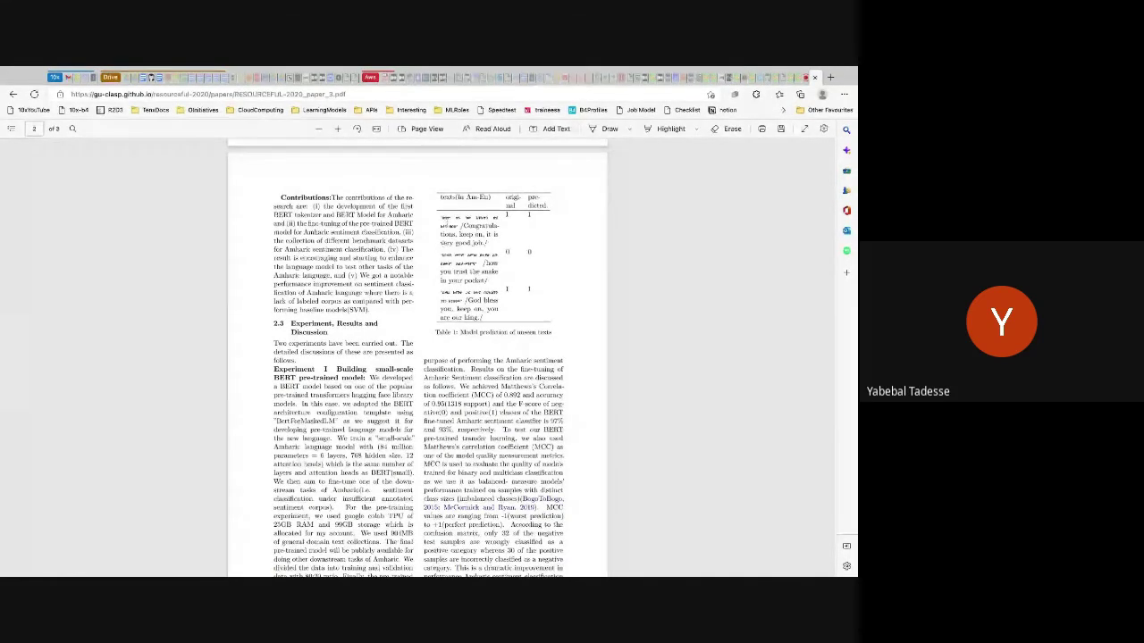
left_click_drag(440, 216, 459, 227)
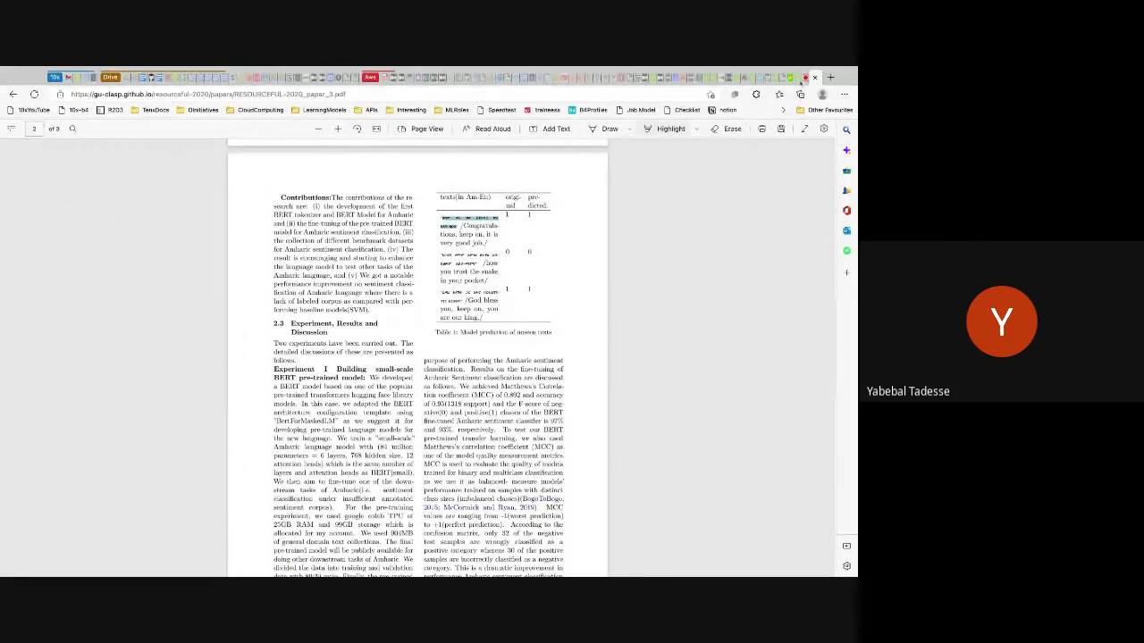
Replace the poem prompt in the Cohere playground with the line "Task: Classify Amharic text sentiment".
left_click(669, 77)
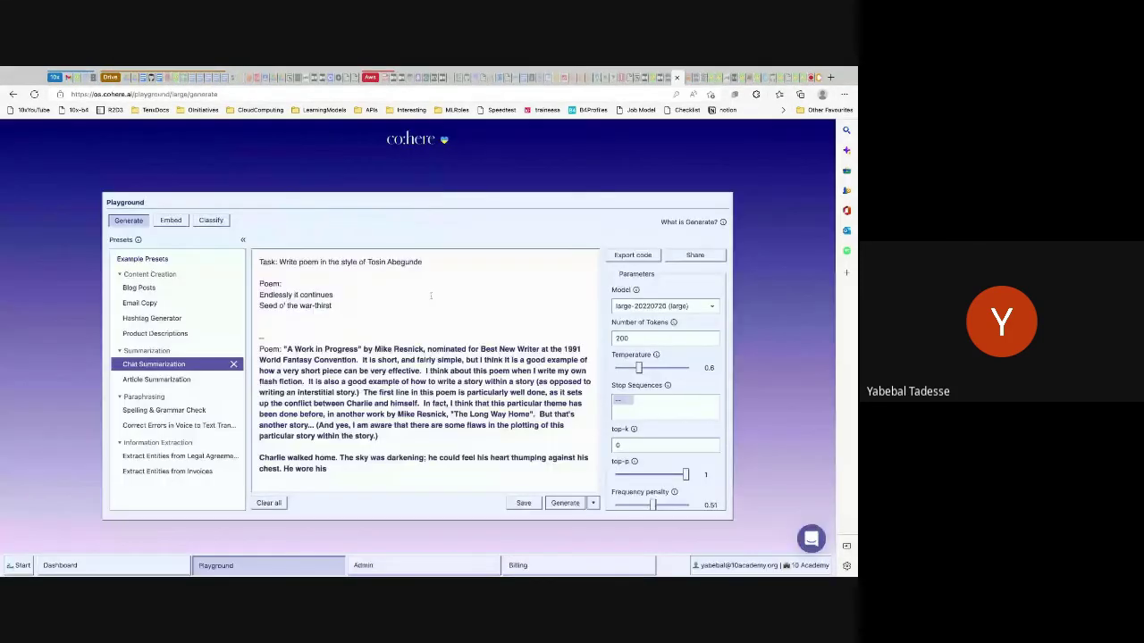
left_click_drag(337, 471, 286, 262)
key("BackSpace")
key("BackSpace")
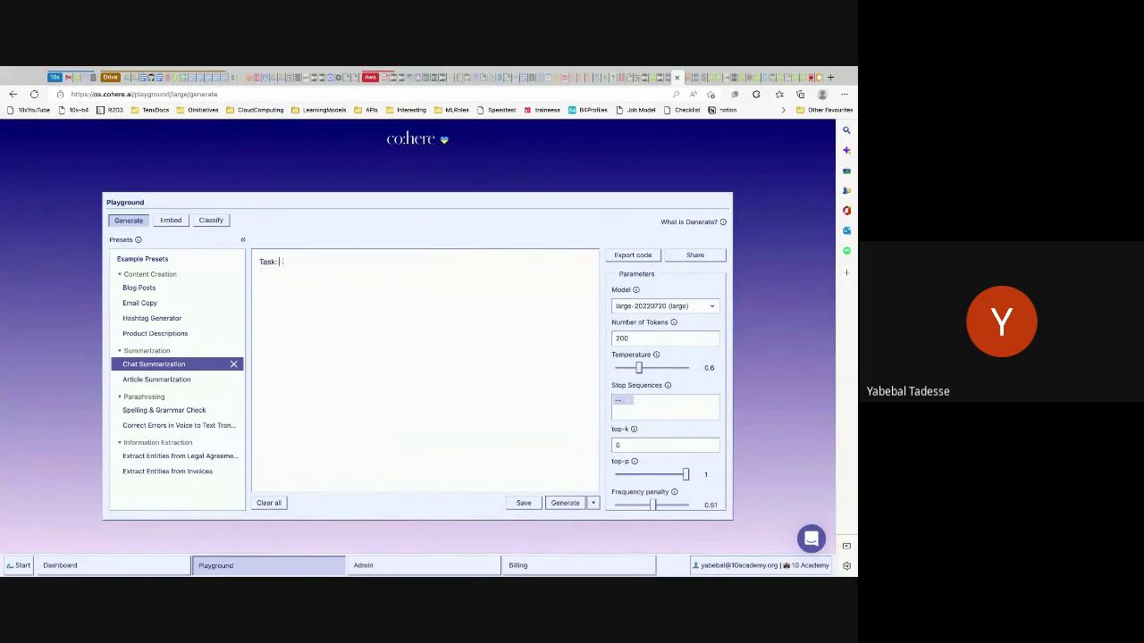
type("Classify")
type(" Amharic tex")
type("t sentimen")
type("Exampl")
key("BackSpace")
key("BackSpace")
key("BackSpace")
key("BackSpace")
key("BackSpace")
key("BackSpace")
Add the line "Document: በጣም ጥሩ ነው እንኩዋን ደስ አላቹ በርቱ" below the task, followed by a "Sentiment:" label.
type("Docu")
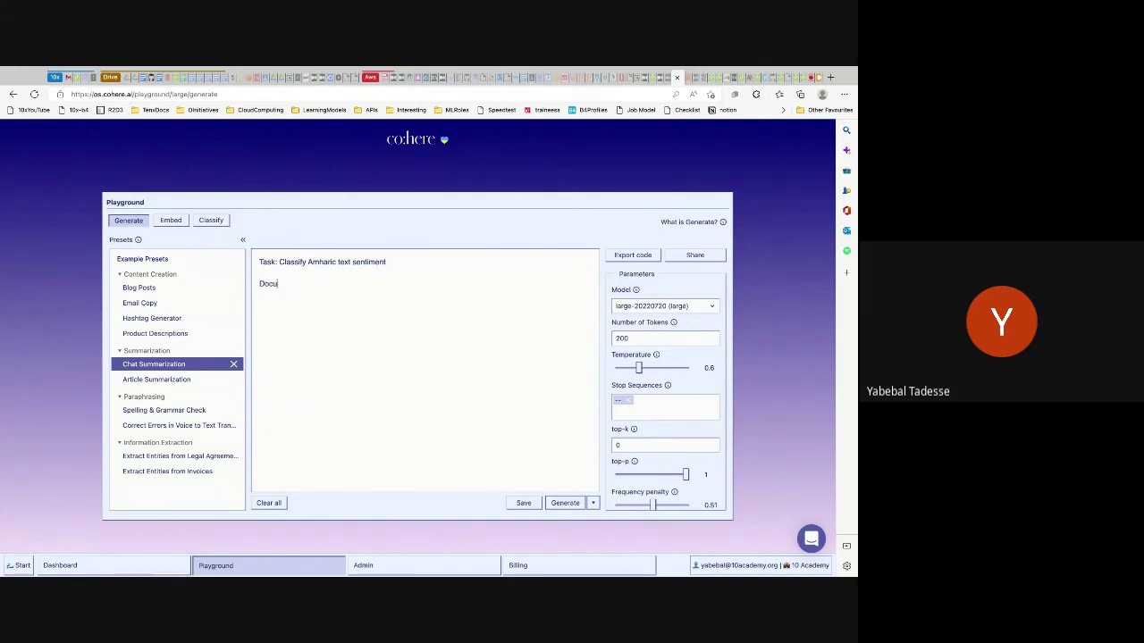
type("ment:")
type("በጣም ጥሩ ነው እንኩዋን ደስ አላቹ በርቱ")
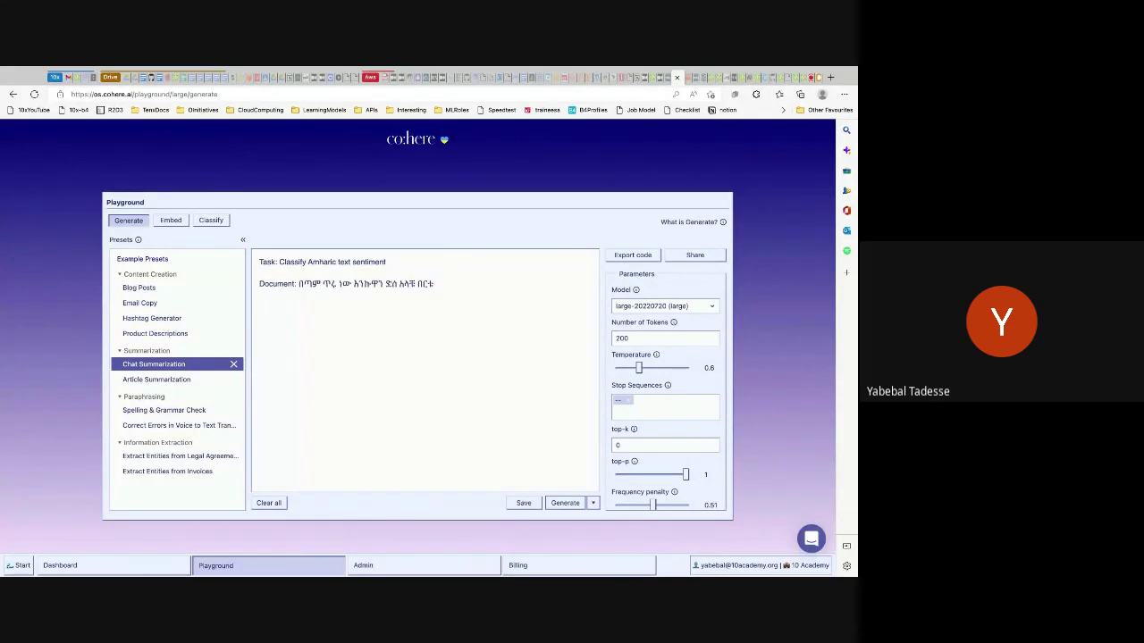
type("Se")
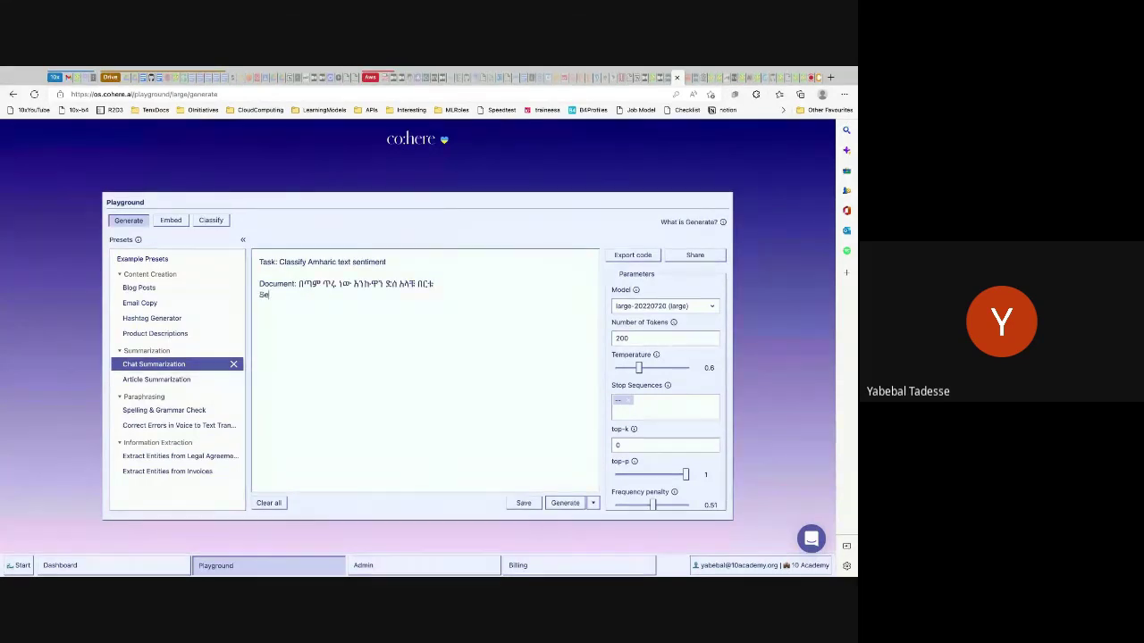
type("ntiment: ")
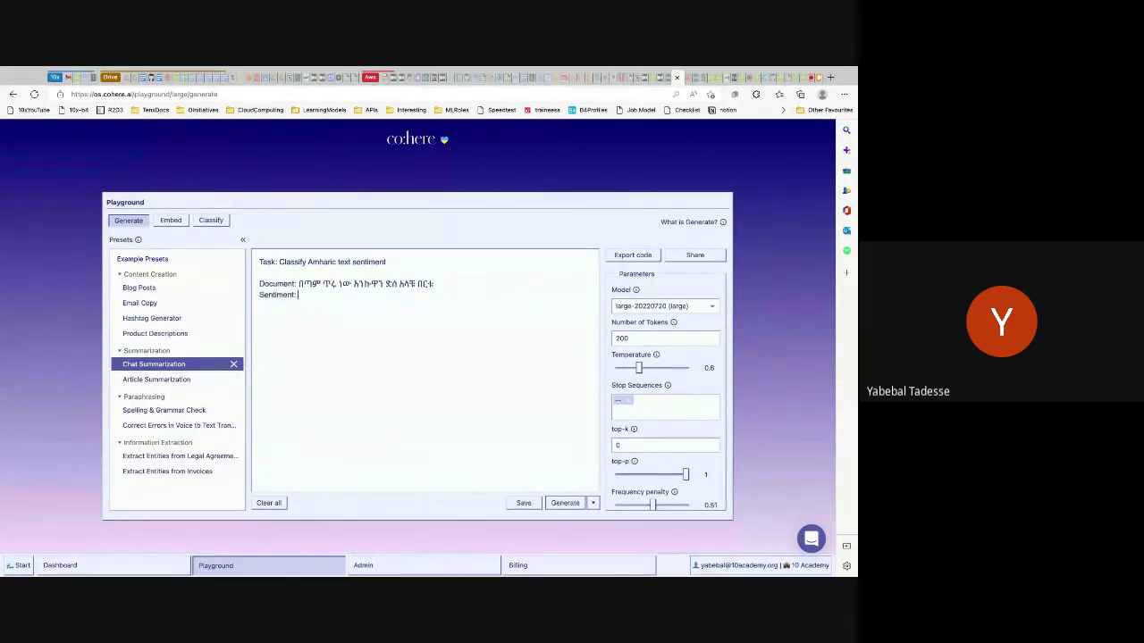
Label the first example's sentiment as "Positive", then add a "--" separator and a new "Document:" line below it.
type("Positive")
key("Return")
type("Document:")
key("Return")
type("--")
Return to the Amharic sentiment paper and copy the second Amharic sample text from Table 1.
left_click(816, 78)
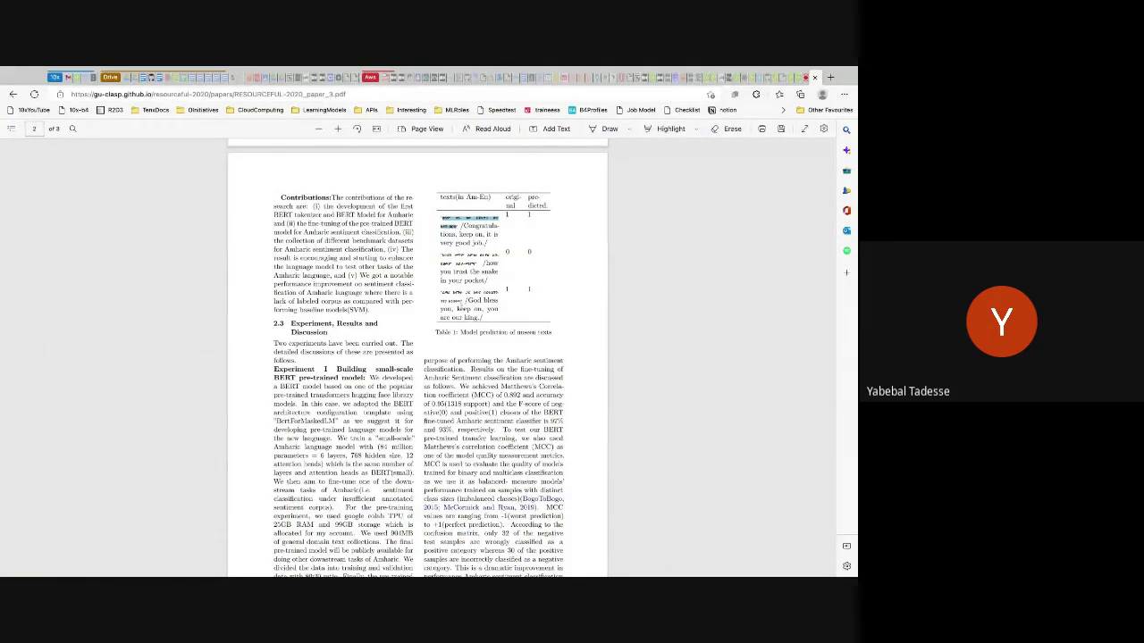
scroll(460, 302, "down", 5)
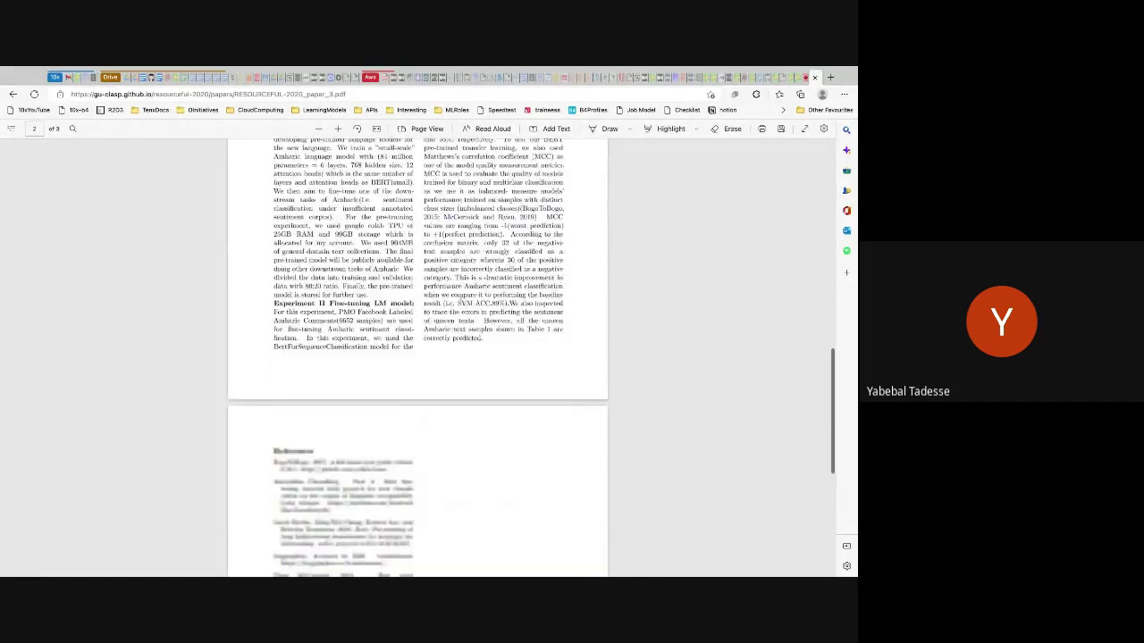
scroll(460, 301, "up", 8)
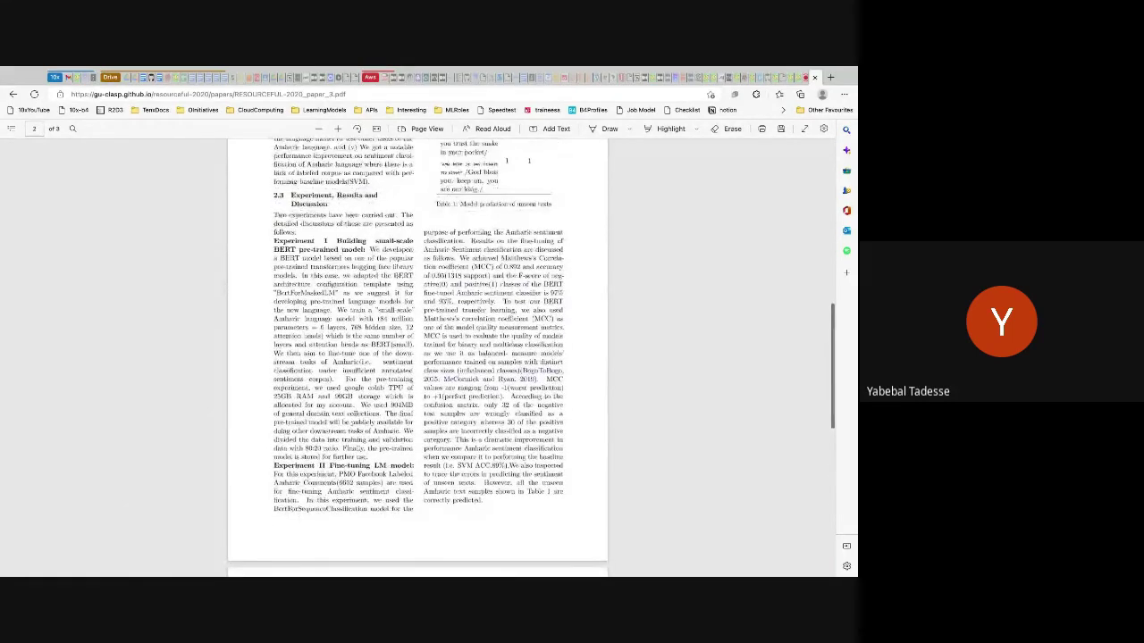
scroll(418, 358, "up", 5)
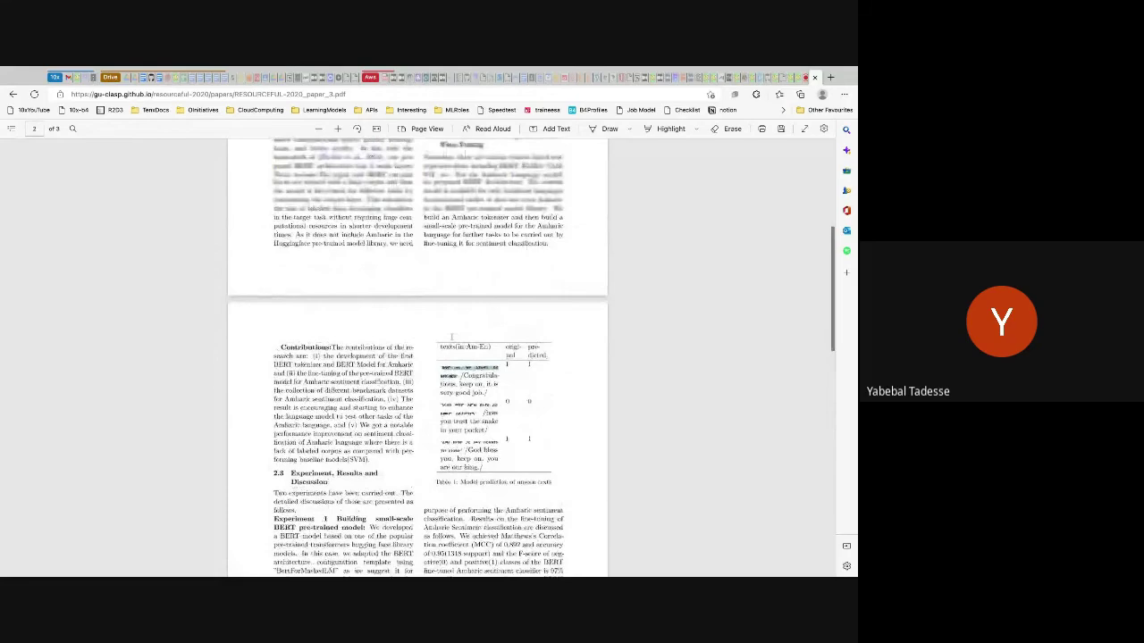
scroll(418, 357, "up", 4)
scroll(418, 357, "down", 10)
scroll(418, 358, "up", 2)
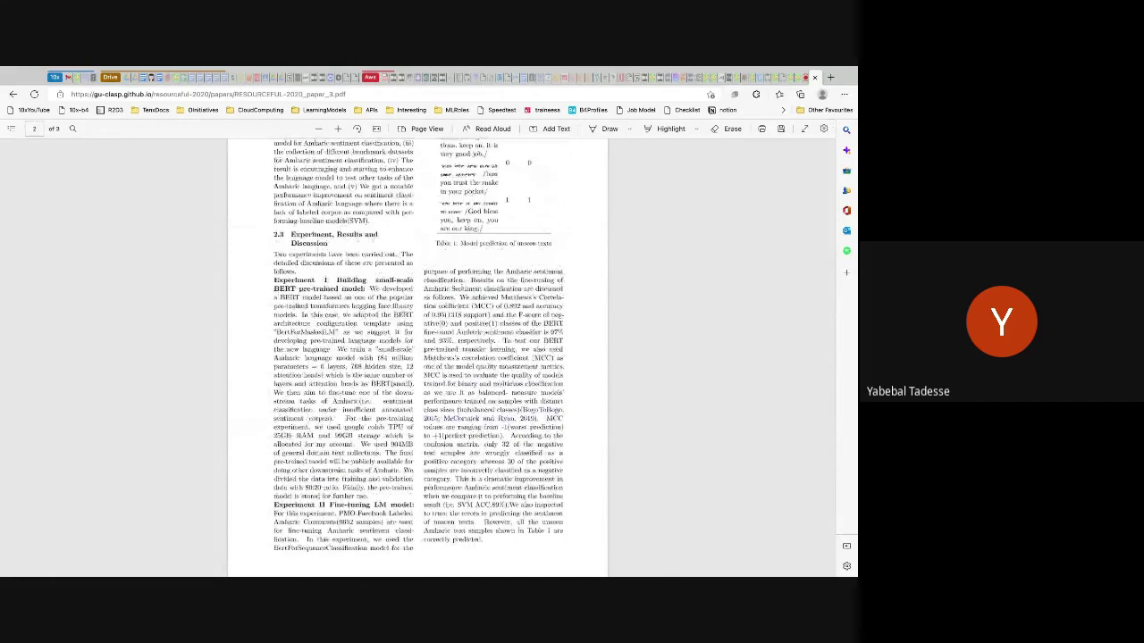
scroll(419, 357, "up", 1)
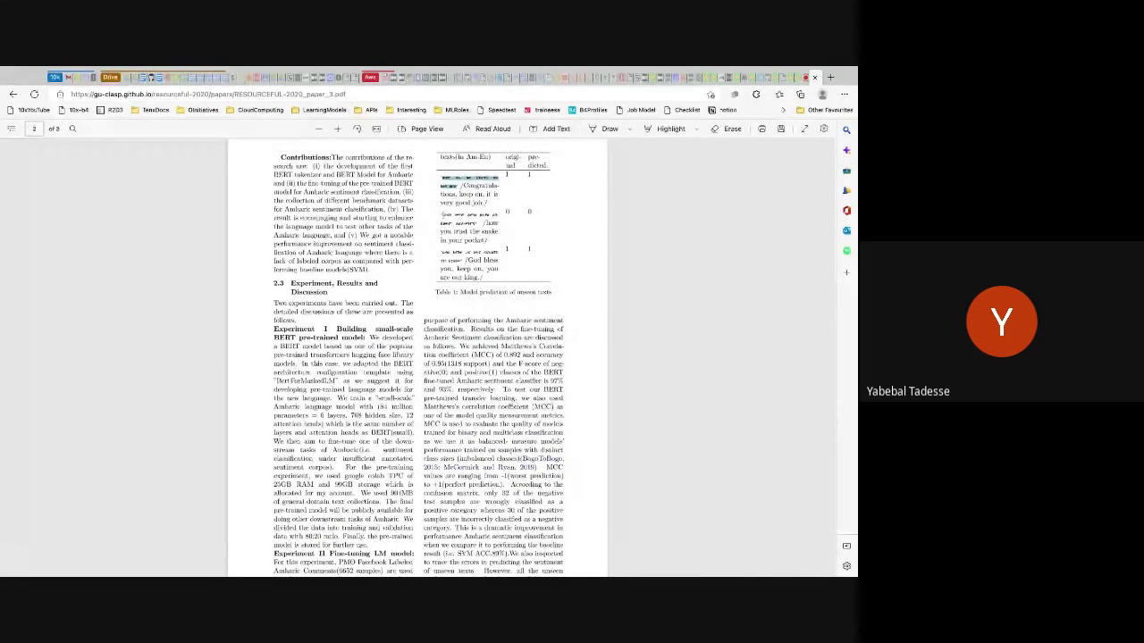
left_click_drag(440, 215, 499, 224)
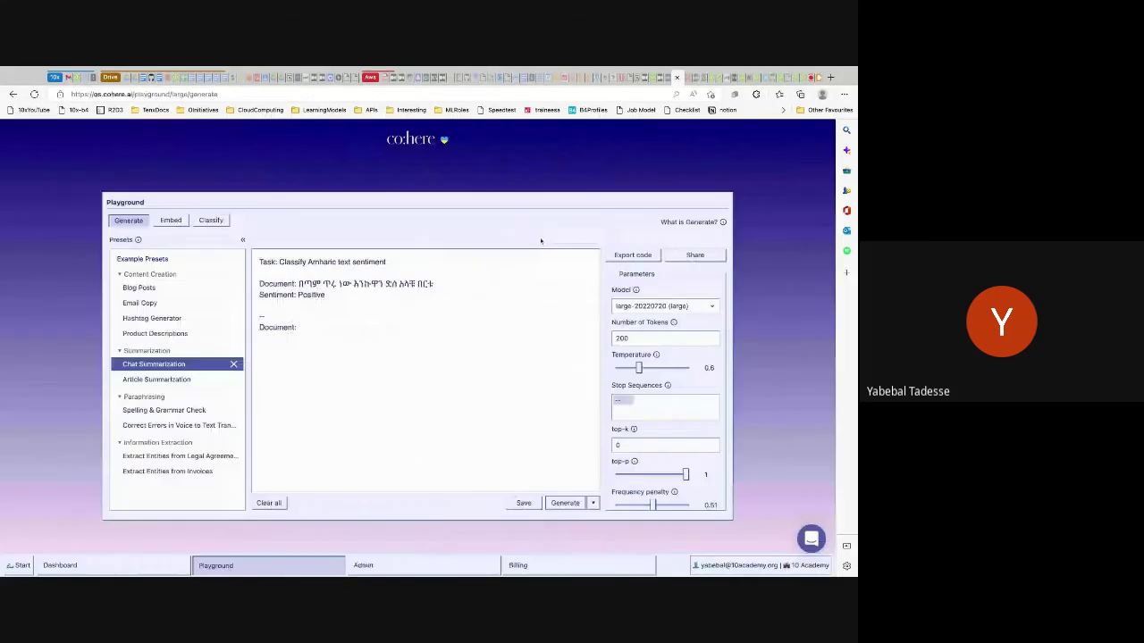
Fill the second document line in the Cohere playground with "እባብን መቸም አምነህ በጉያህ አትይዘዉም አይታመንምና" and add a "Sentiment:" label below it.
left_click(672, 78)
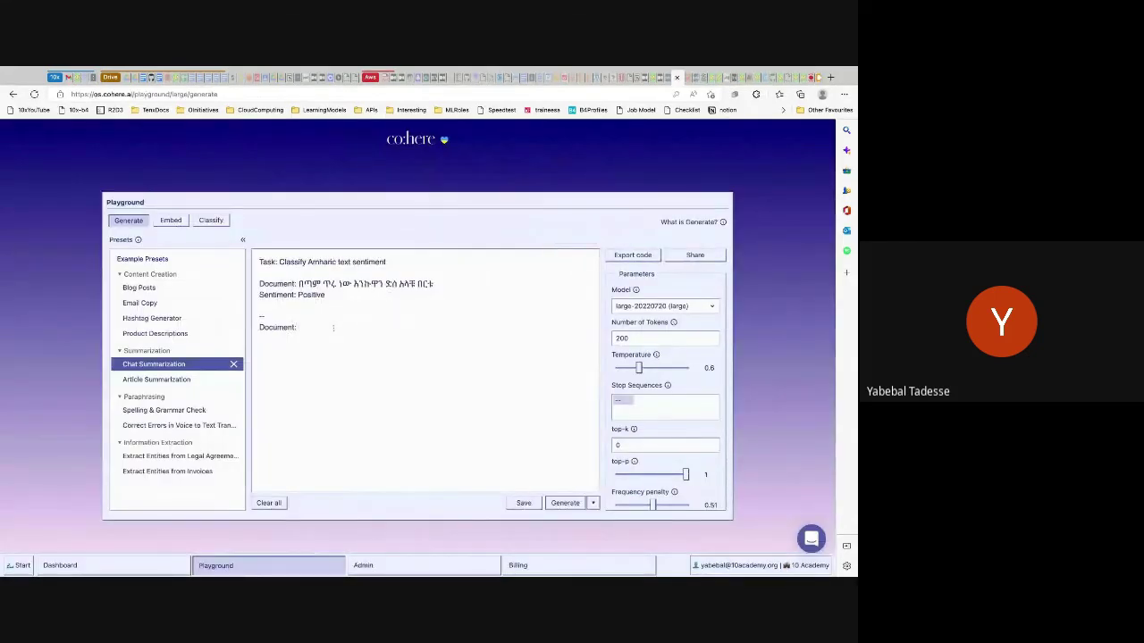
type("አባብን መቸም አምነህ በፖያህ አት ይዘዉም አይታመንም")
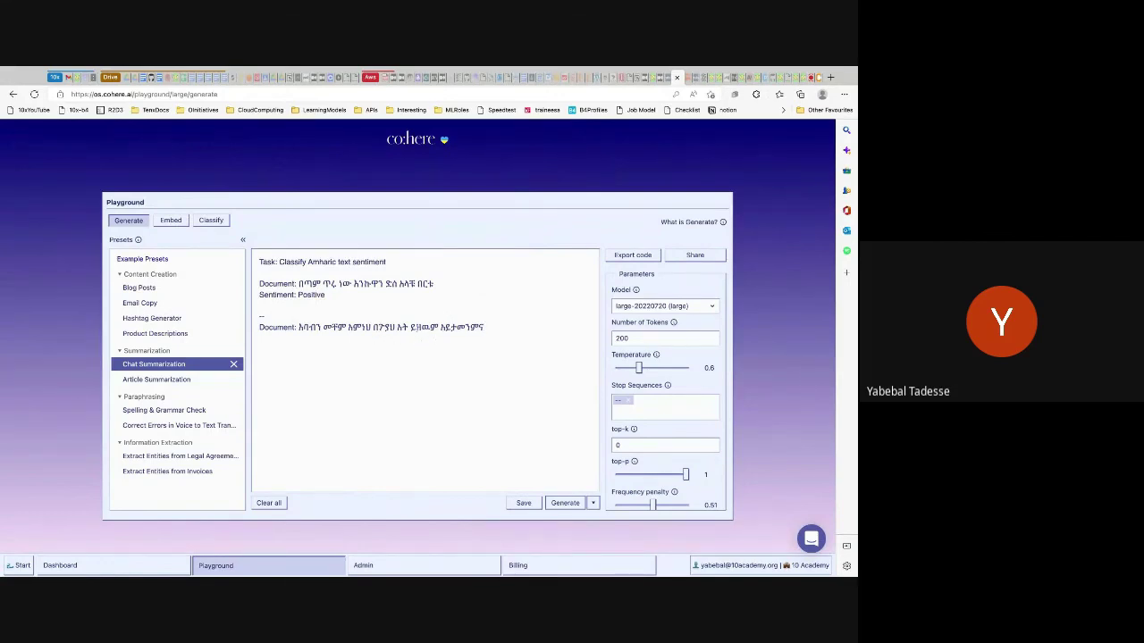
key("BackSpace")
left_click_drag(296, 294, 259, 295)
key("ctrl+c")
left_click(276, 344)
key("Return")
key("ctrl+v")
Open the number of tokens parameter for editing.
left_click(633, 339)
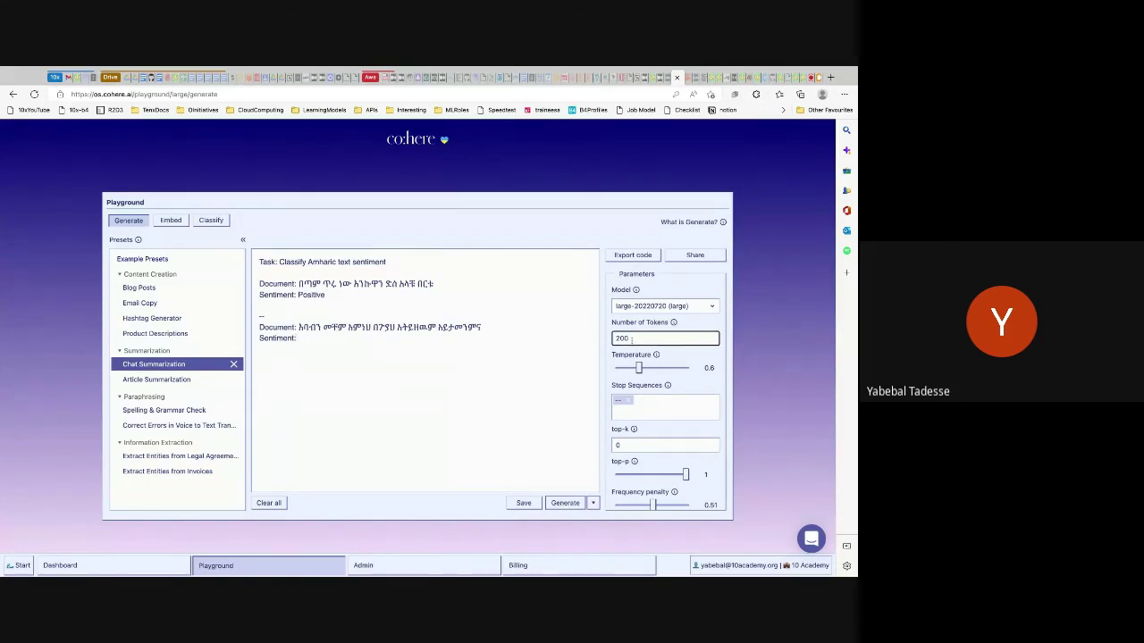